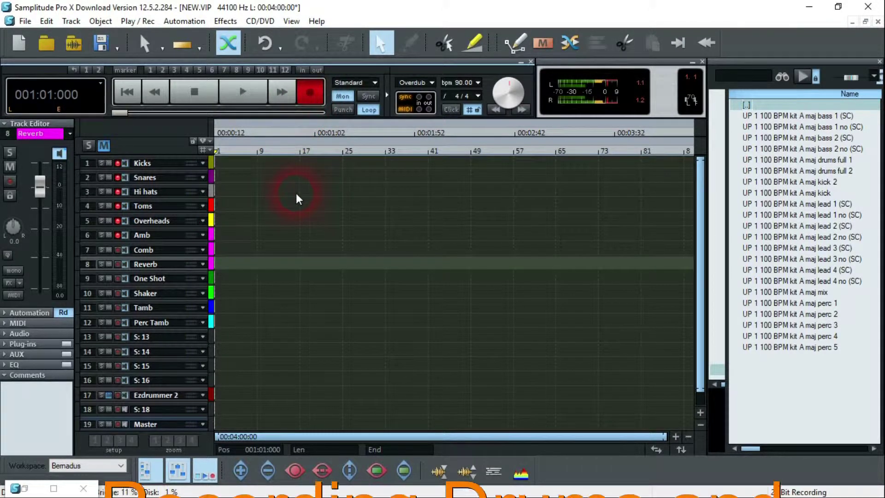
Stop the recording of the six drum tracks and play back the recorded takes.
left_click_drag(638, 446, 234, 436)
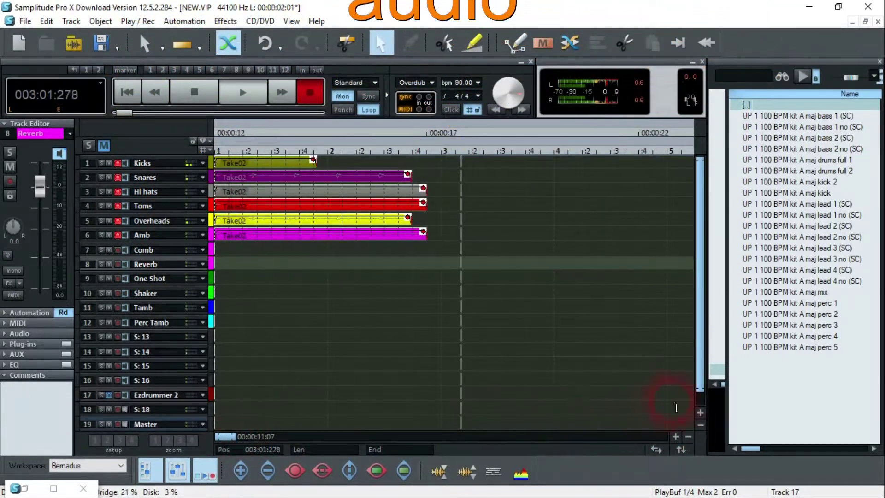
left_click_drag(700, 391, 698, 283)
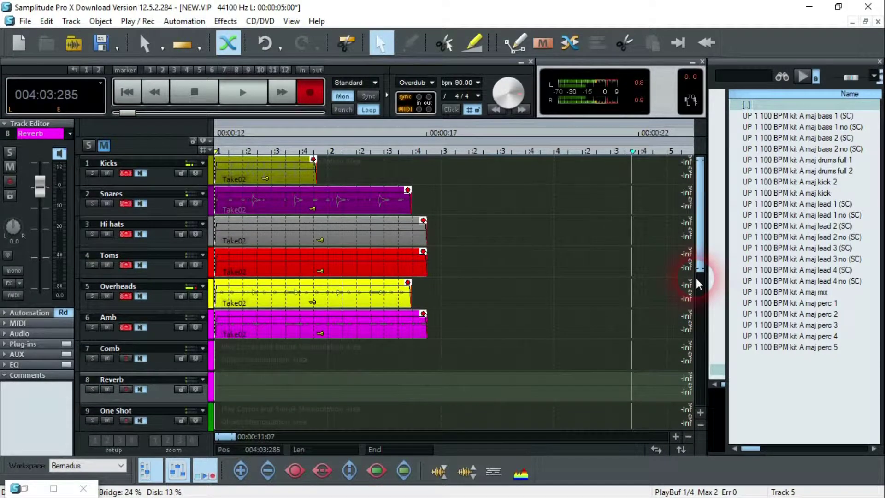
key("space")
key("space")
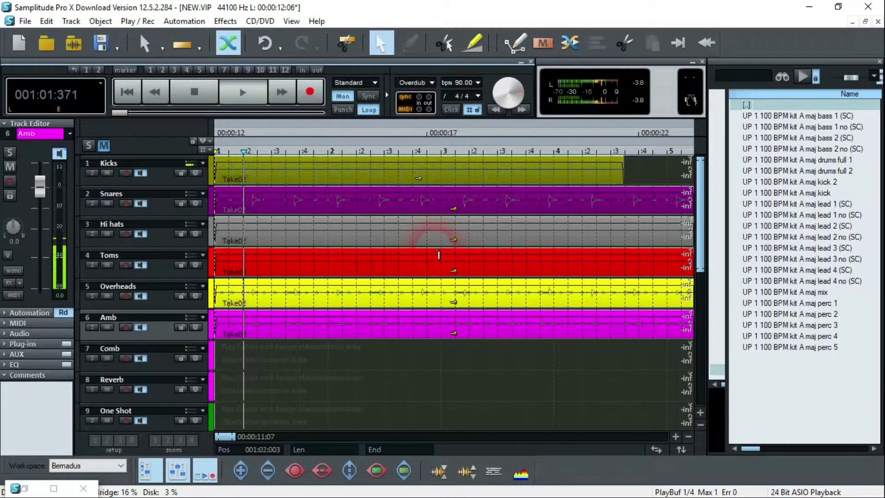
left_click_drag(235, 436, 272, 436)
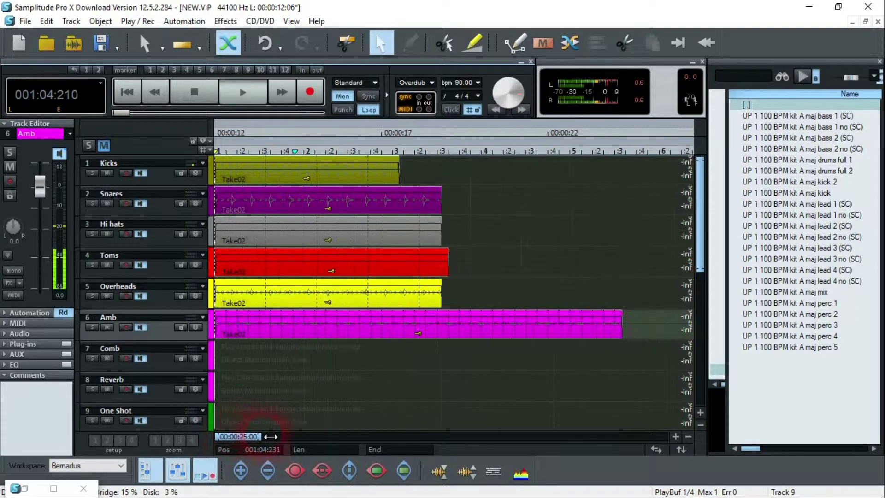
Set the playback range over the recorded takes and restart playback from the beginning.
left_click(349, 154)
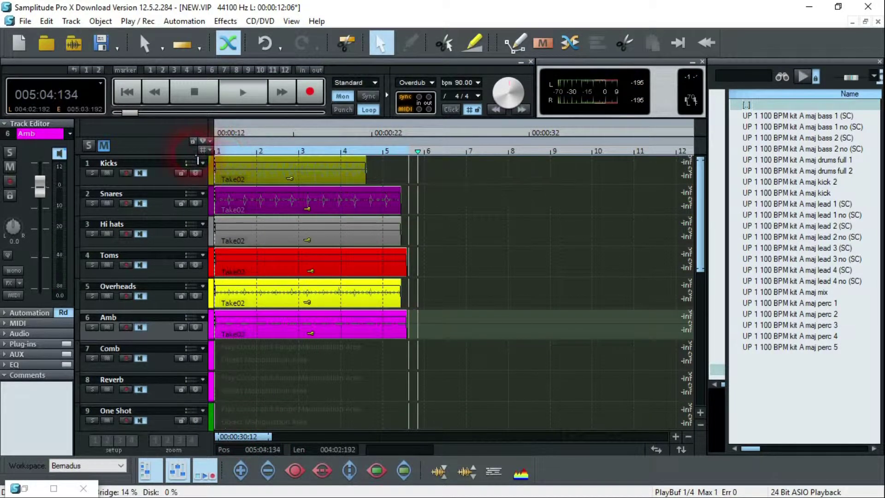
left_click(194, 91)
left_click(242, 91)
left_click(405, 345)
Open the mixer during playback and examine the level meters of the individual drum channels.
left_click(169, 471)
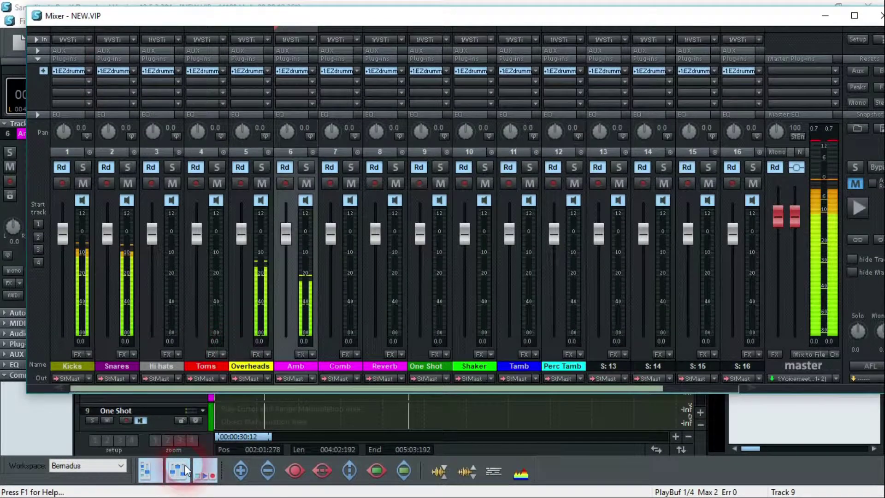
left_click(107, 71)
left_click(421, 134)
left_click(552, 235)
left_click(459, 403)
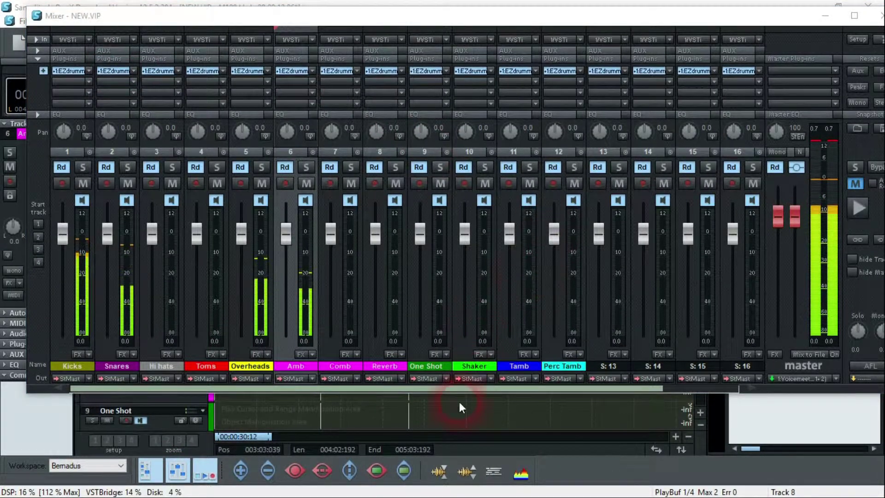
left_click(477, 325)
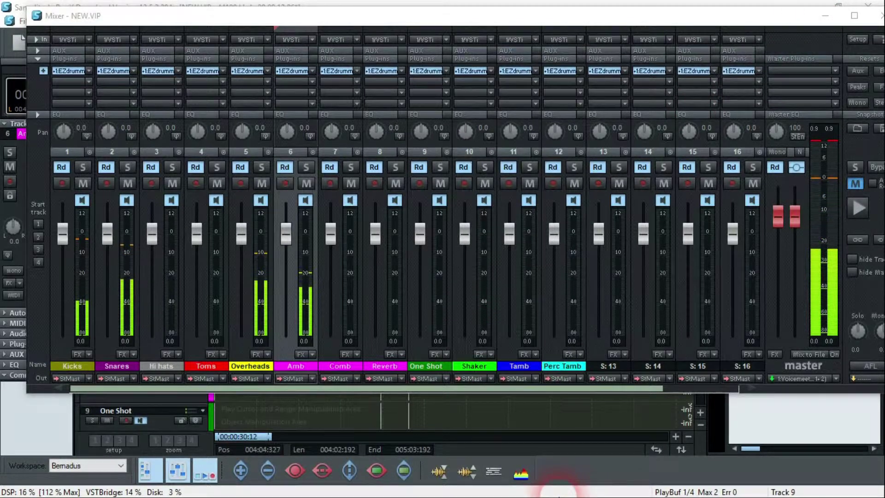
Bring up the EZdrummer window, view its drum kit page, and close it.
key("super")
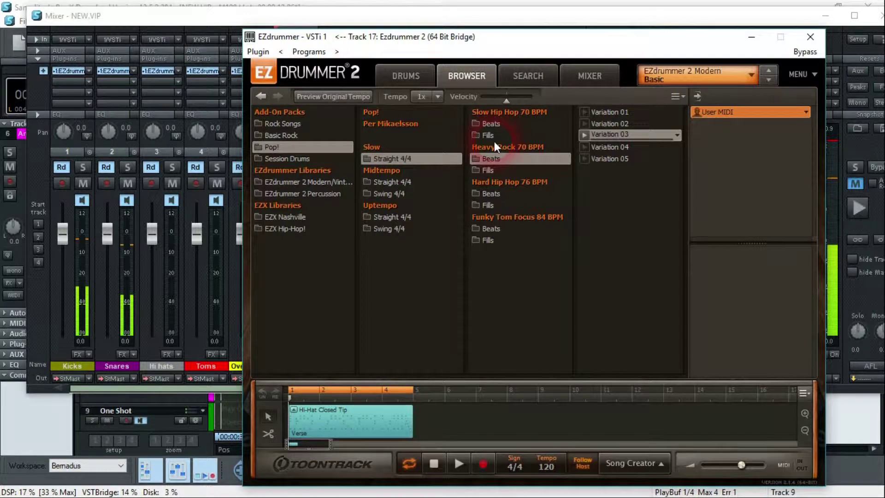
left_click(405, 76)
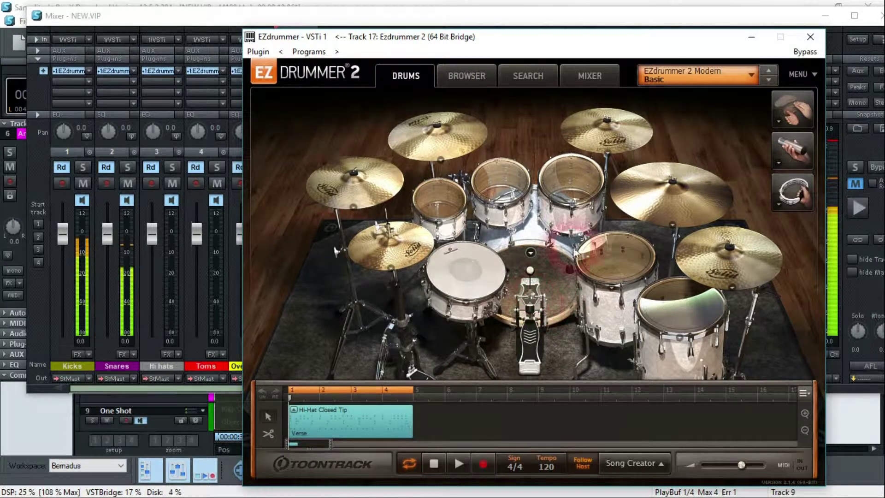
left_click(809, 36)
Lower the Kicks fader to -23.6, Snares to -20.8 and Overheads to -23.6 dB, and turn down Amb as well.
left_click_drag(60, 256, 60, 286)
left_click_drag(107, 234, 107, 275)
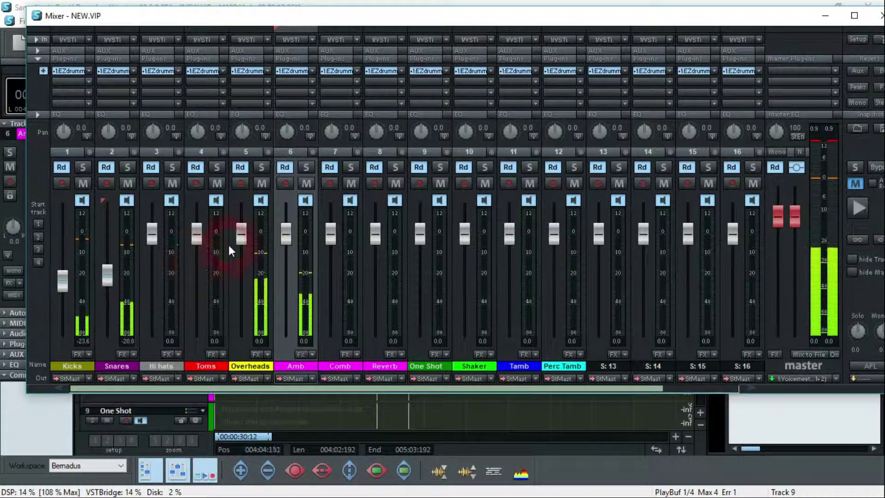
left_click_drag(241, 233, 241, 280)
left_click_drag(277, 237, 288, 267)
Reset the Amb, Overheads, Snares and Kicks faders to 0.0 dB.
left_click(289, 266, "ctrl")
left_click(242, 281)
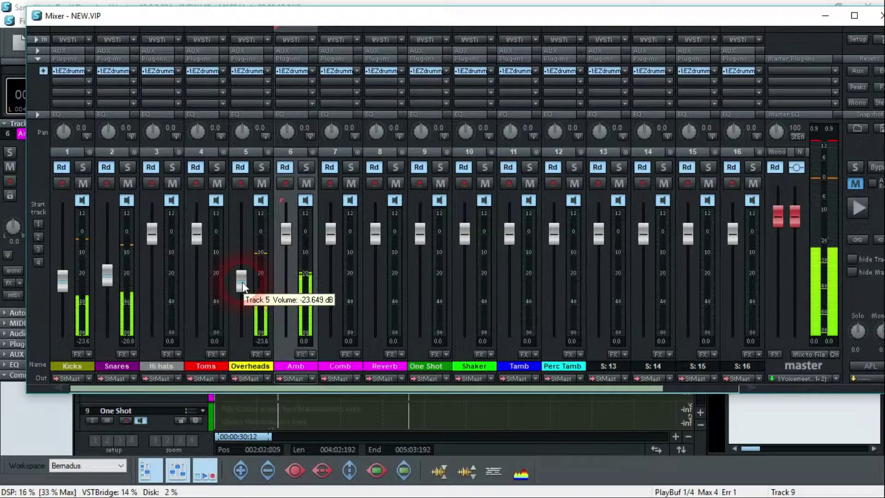
left_click(243, 282, "ctrl")
left_click(109, 281)
left_click(109, 281, "ctrl")
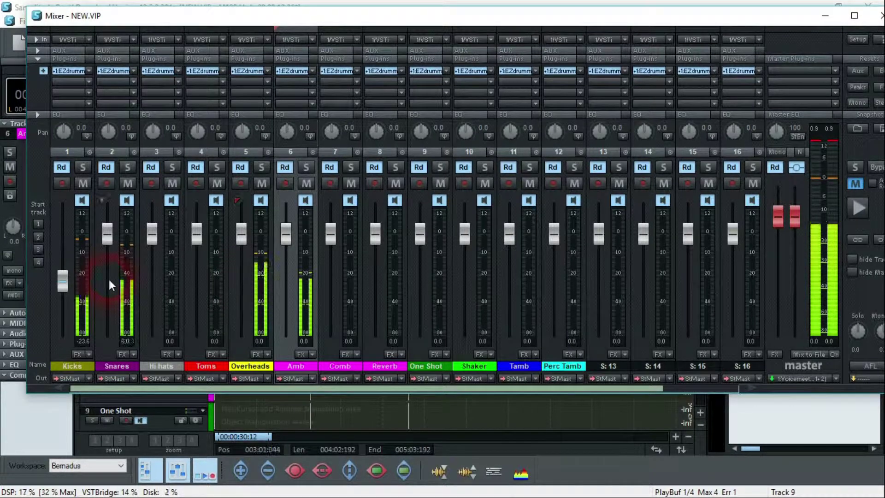
left_click(64, 280, "ctrl")
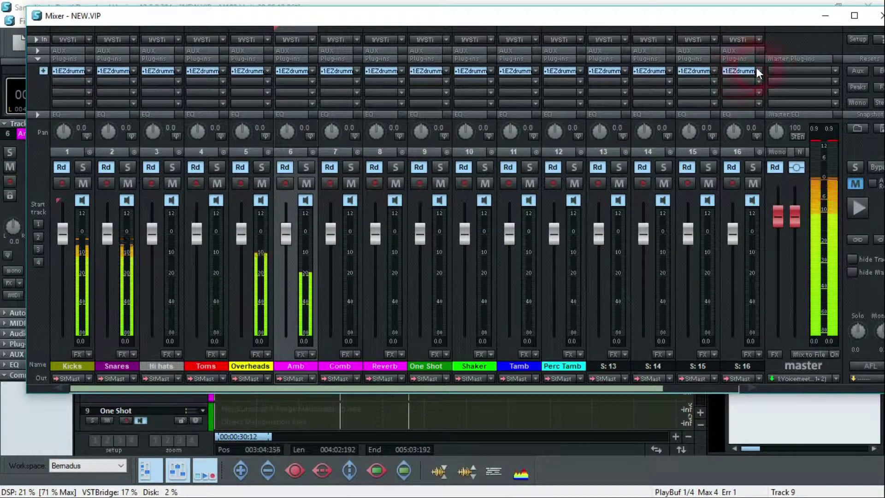
Close the mixer and stop playback of the drum takes.
left_click(879, 15)
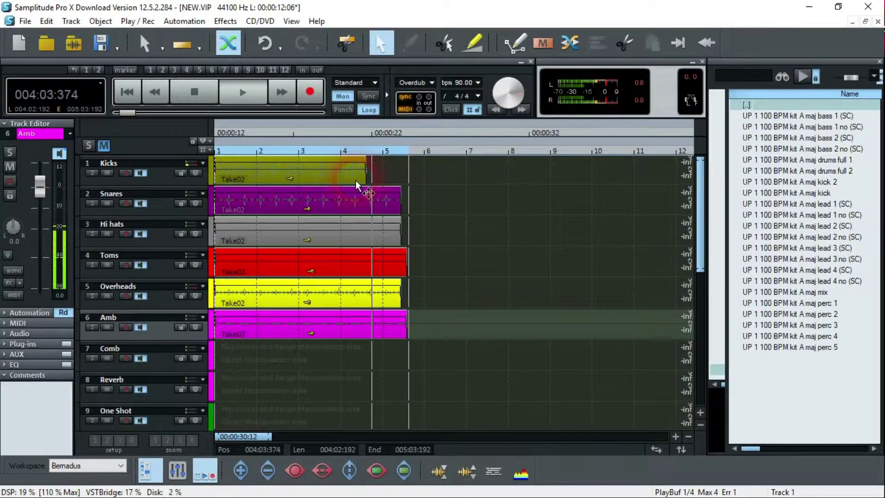
left_click(194, 98)
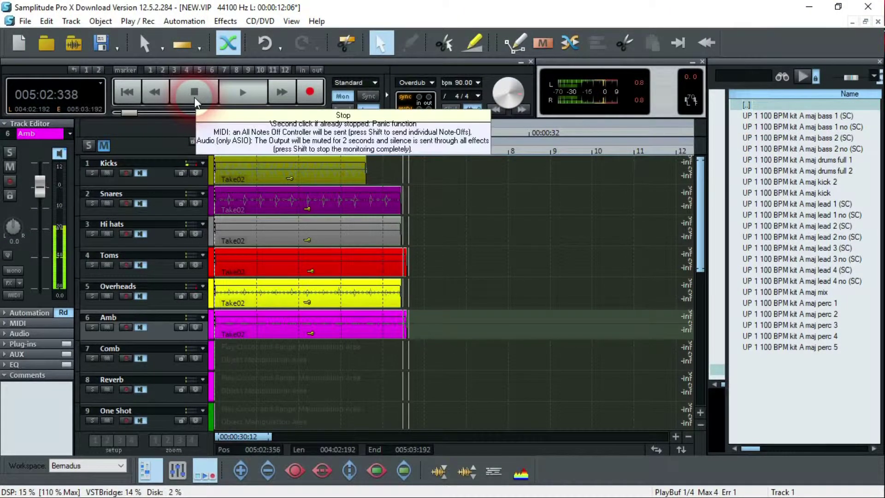
left_click(194, 103)
left_click(195, 102)
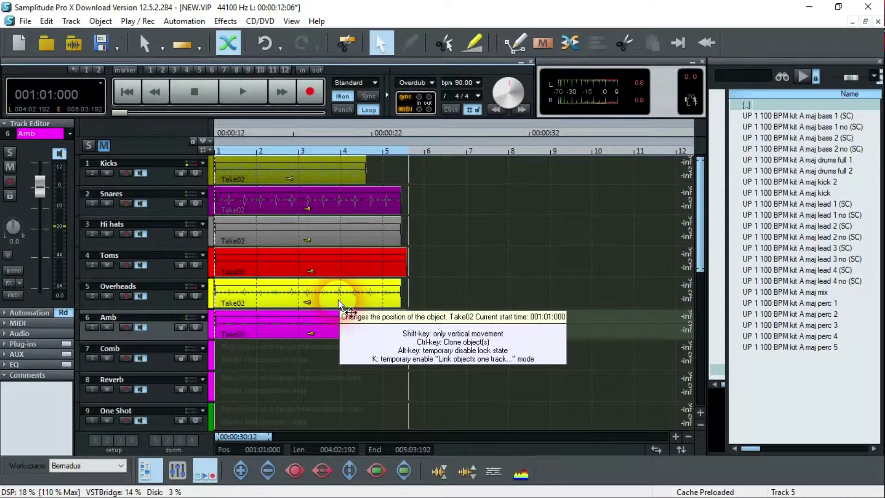
Close the project without saving and create a new project named NEW with 17 tracks, 44100 Hz and a 3-minute length.
left_click(877, 22)
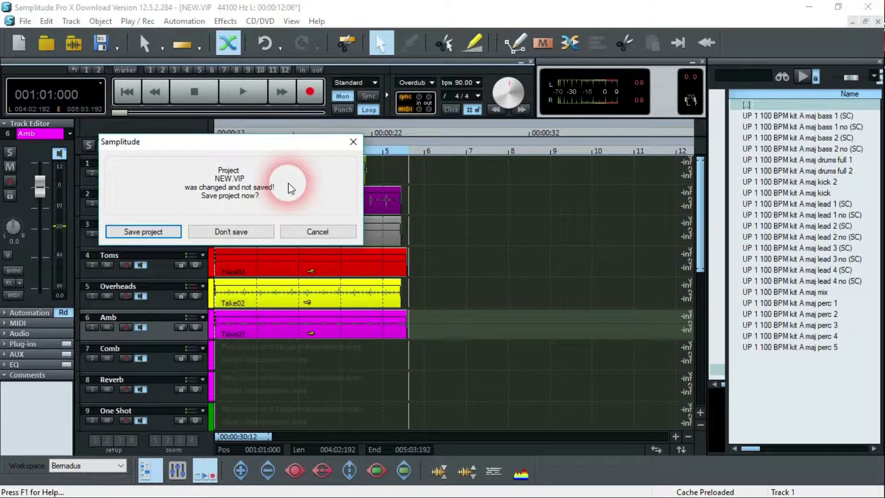
left_click(230, 232)
left_click(23, 46)
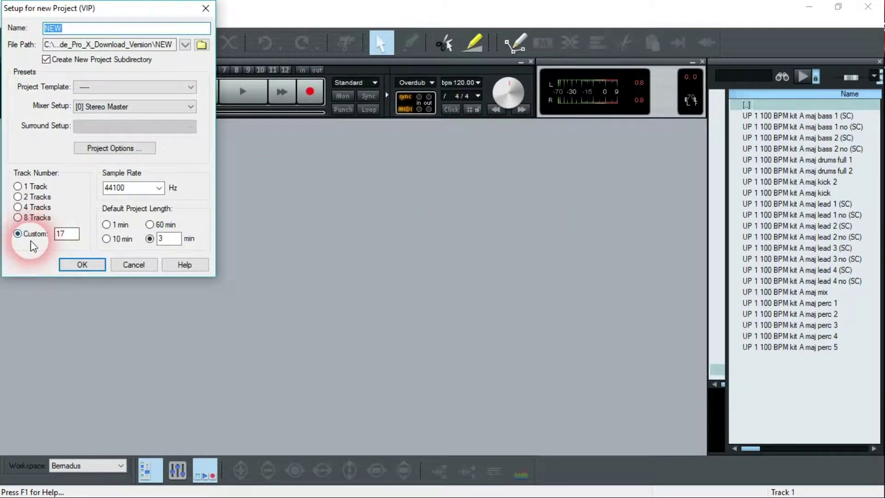
left_click(81, 264)
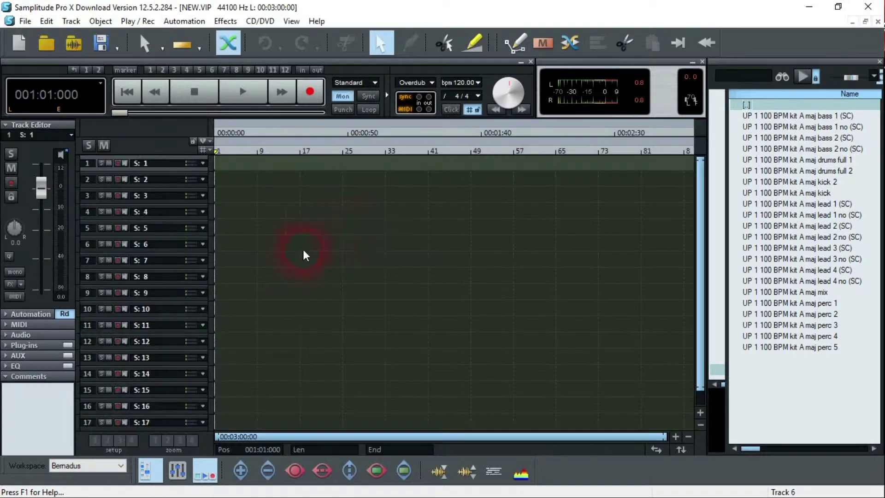
In the maximized mixer, load the EZdrummer VSTi on track 1 with Simple routing, audio and MIDI together on the same track.
key("m")
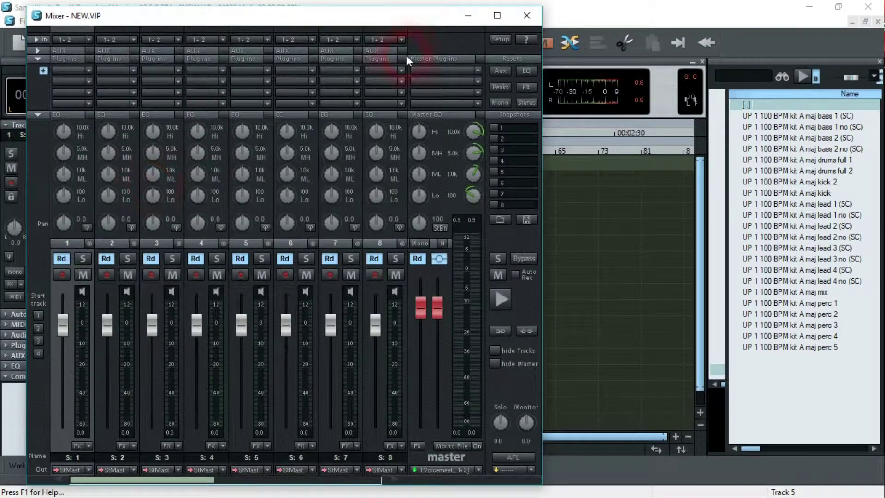
left_click(503, 22)
left_click(57, 54)
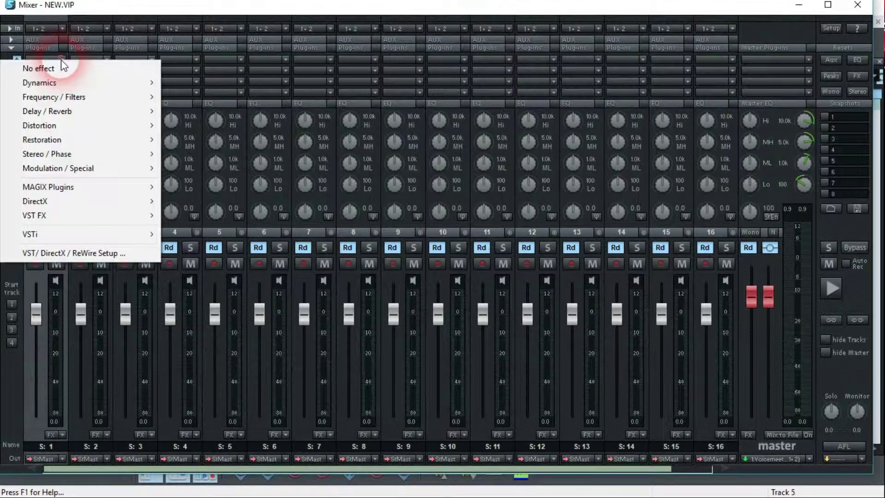
mouse_move(83, 234)
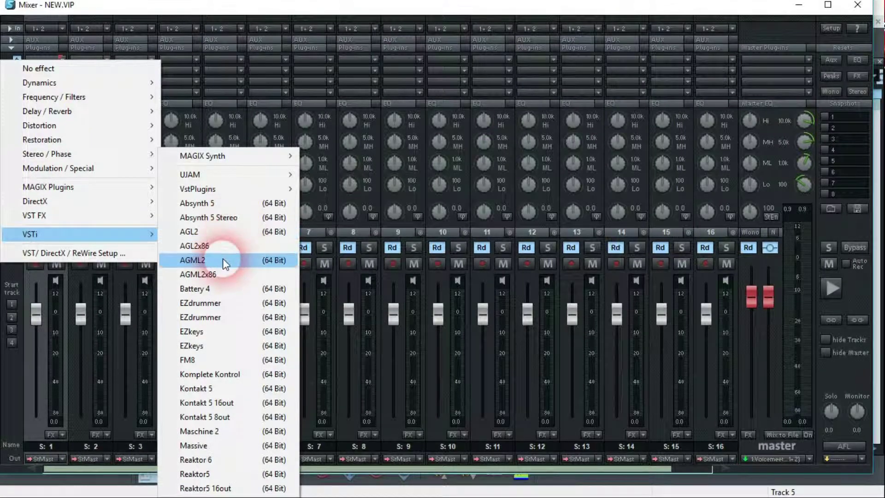
left_click(214, 303)
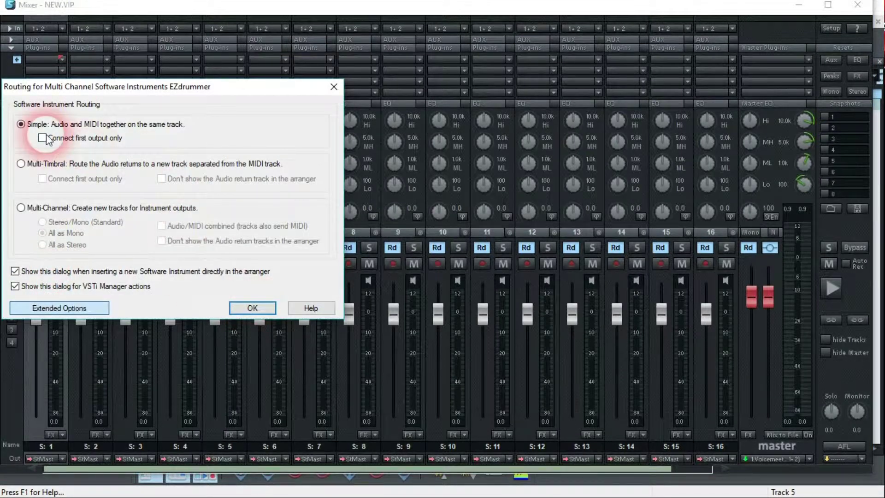
left_click(254, 307)
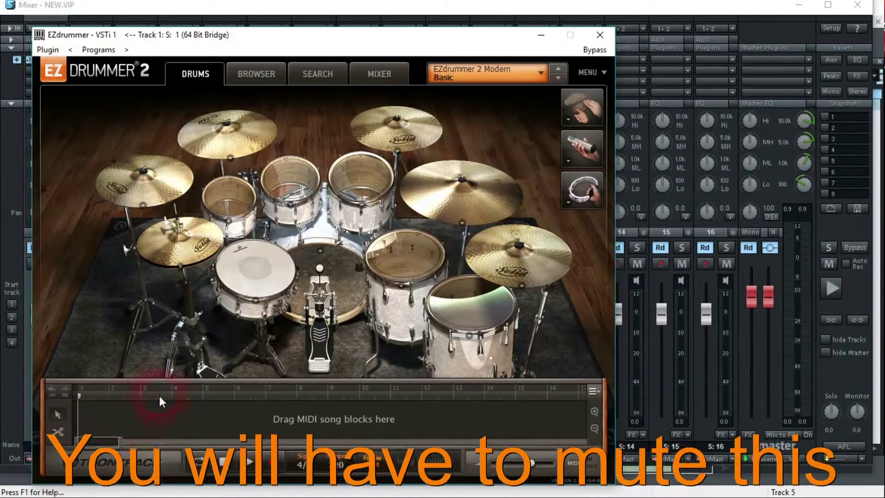
left_click(598, 35)
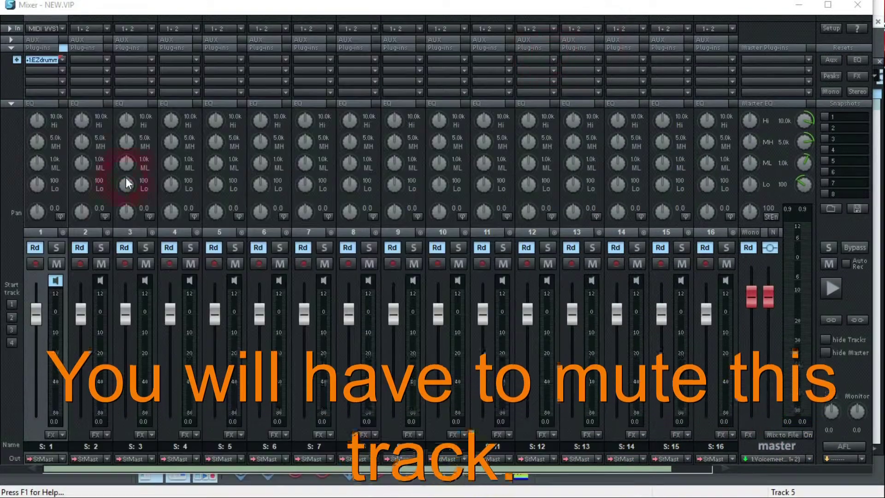
Rename track 1 as Main.
double_click(50, 447)
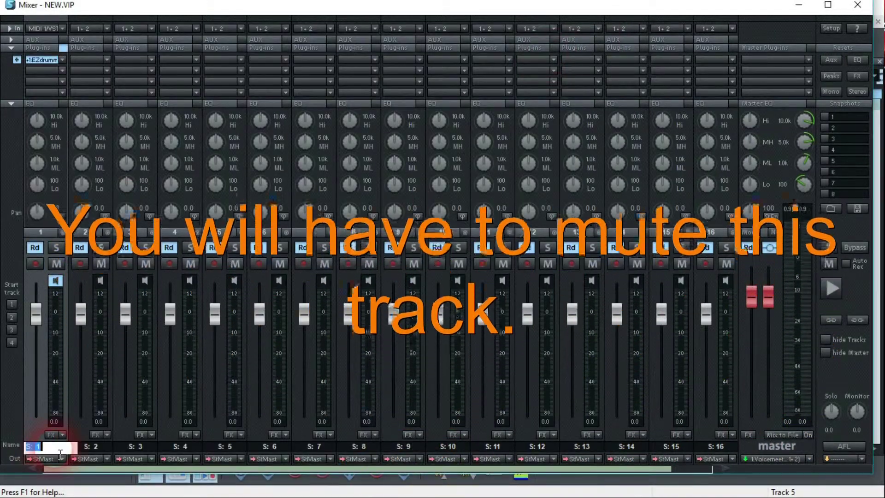
type("Main")
left_click(54, 452)
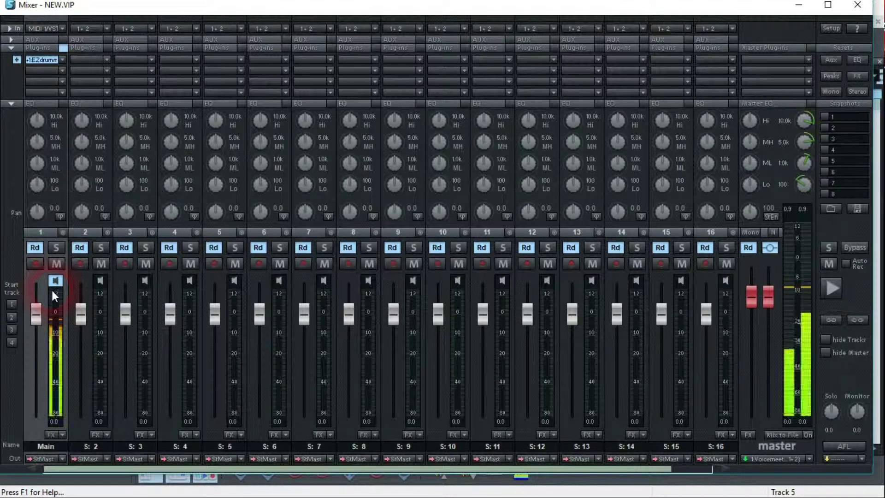
Assign the instrument output VSTi 1: EZdrummer EZ1 EZ1R to track 2.
left_click(102, 377)
mouse_move(102, 377)
left_mouse_down()
mouse_move(135, 430)
mouse_move(170, 407)
mouse_move(194, 413)
mouse_move(185, 413)
mouse_move(106, 168)
mouse_move(111, 26)
left_mouse_up()
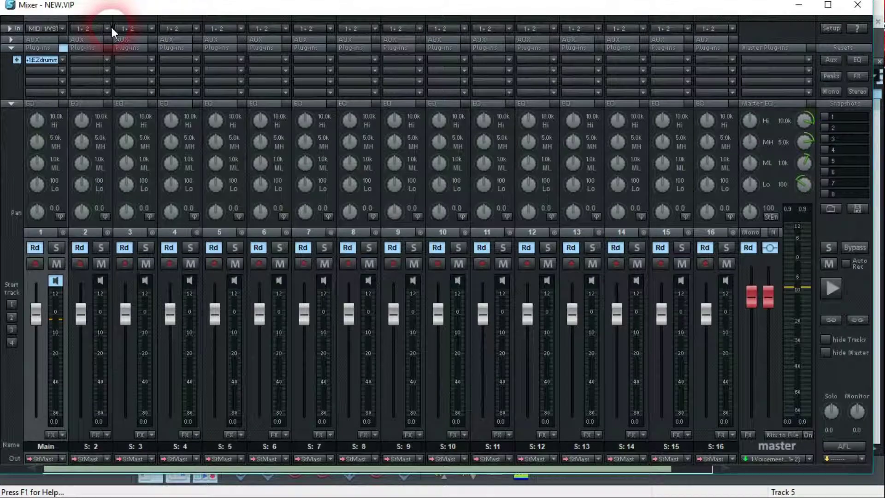
left_click(111, 26)
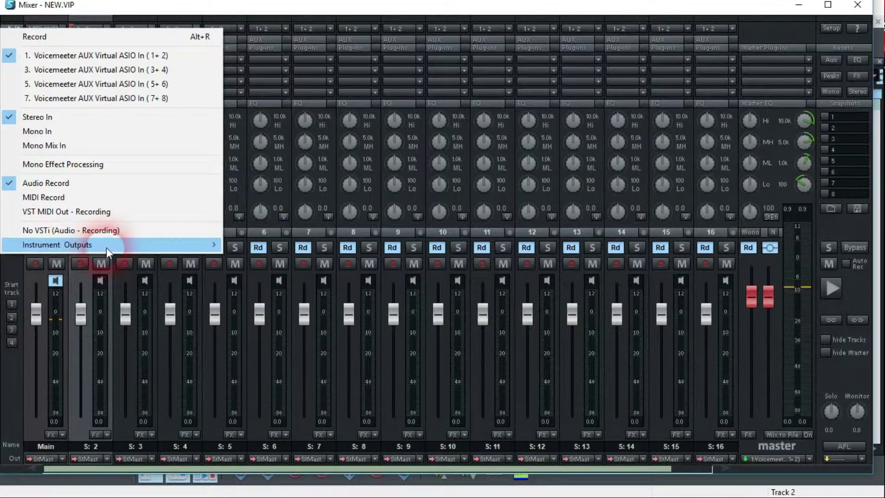
mouse_move(207, 246)
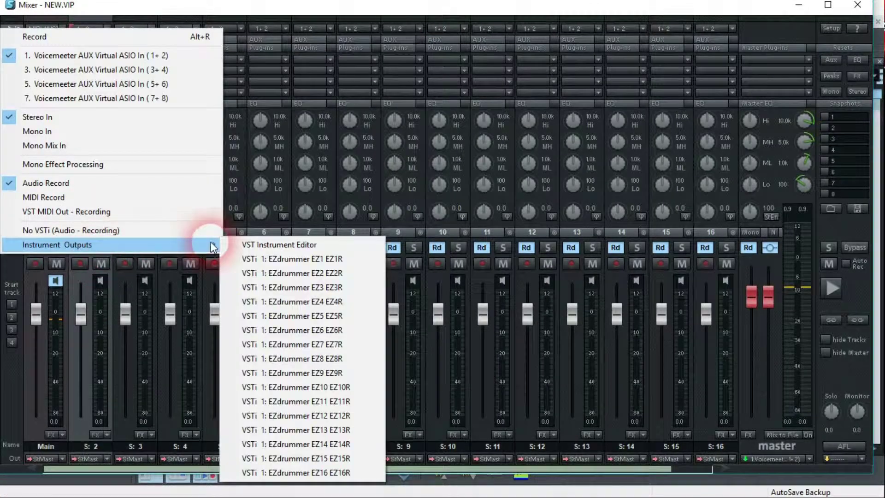
left_click(302, 260)
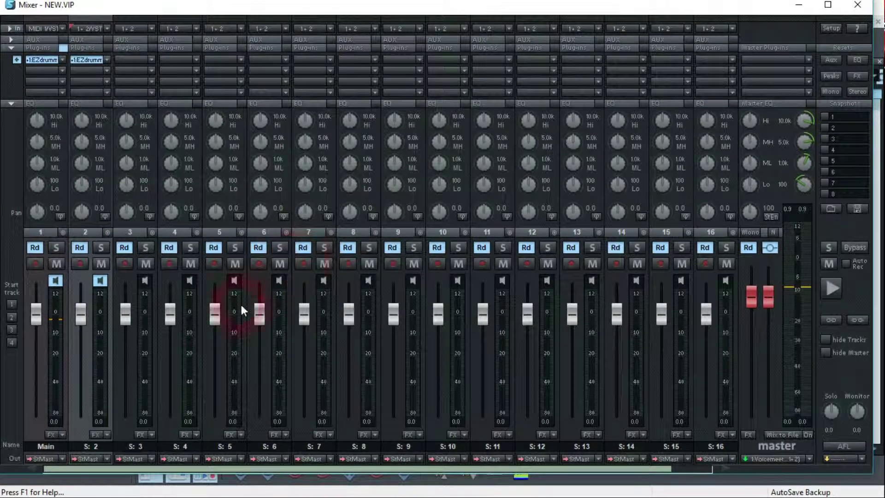
Assign the instrument output VSTi 1: EZdrummer EZ2 EZ2R to track 3.
left_click(151, 59)
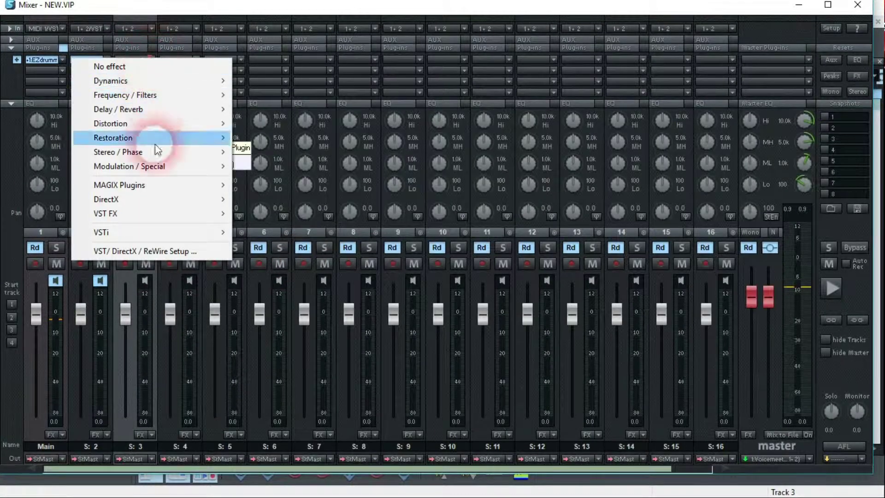
left_click(131, 6)
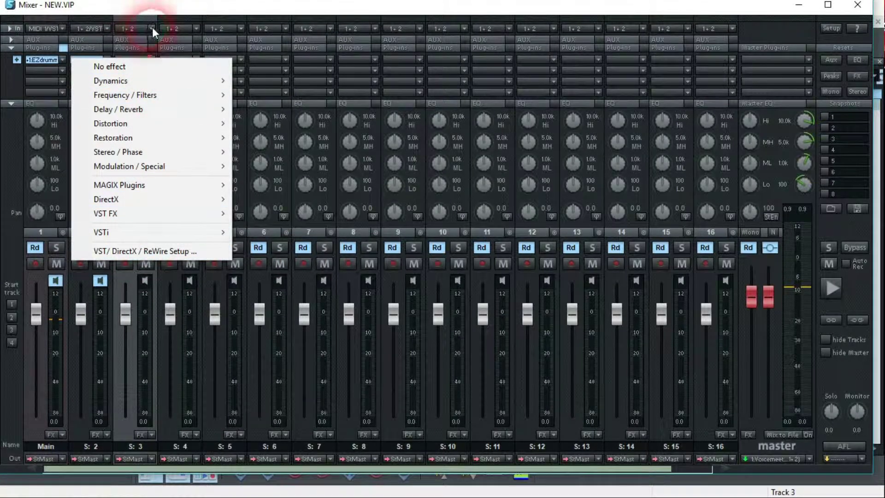
left_click(152, 28)
left_click(128, 245)
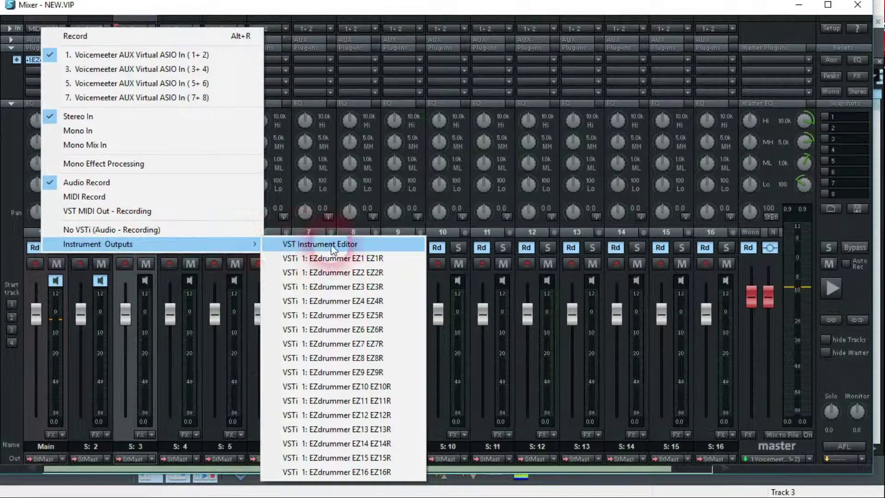
left_click(323, 273)
Assign the instrument outputs EZdrummer EZ3 EZ3R to track 4 and EZ4 EZ4R to track 5.
left_click(193, 39)
left_click(187, 242)
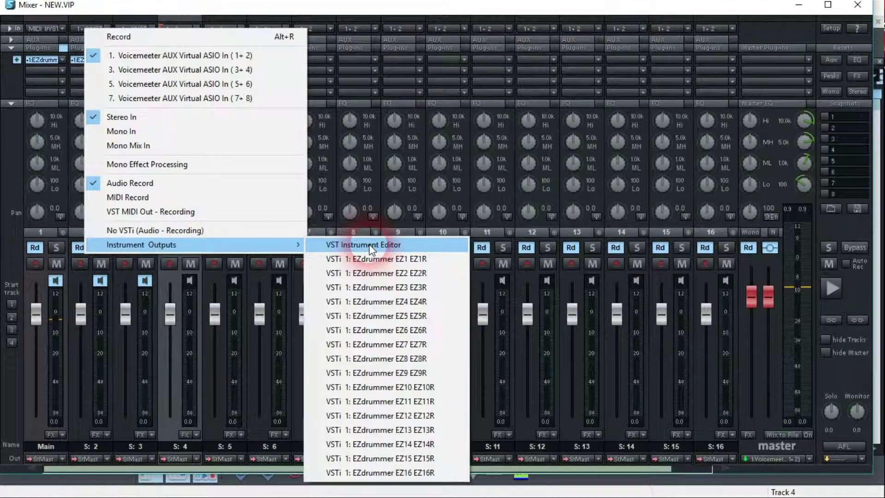
left_click(384, 286)
left_click(239, 29)
left_click(222, 243)
left_click(437, 302)
left_click(331, 94)
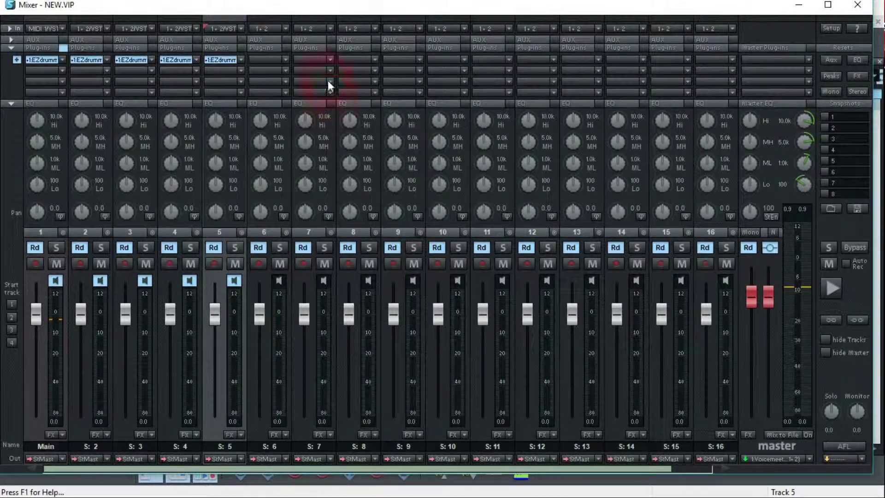
Assign the instrument output VSTi 1: EZdrummer EZ5 EZ5R to track 6.
left_click(287, 29)
left_click(291, 244)
left_click(435, 261)
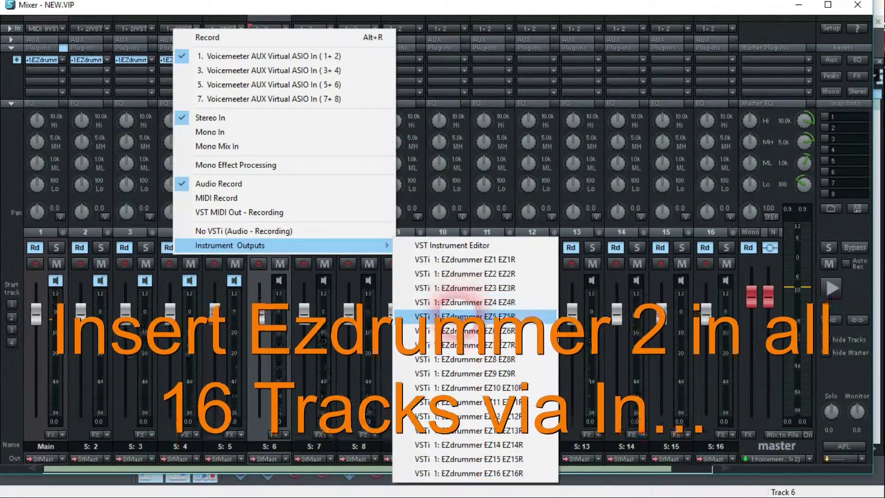
left_click(458, 304)
left_click(270, 74)
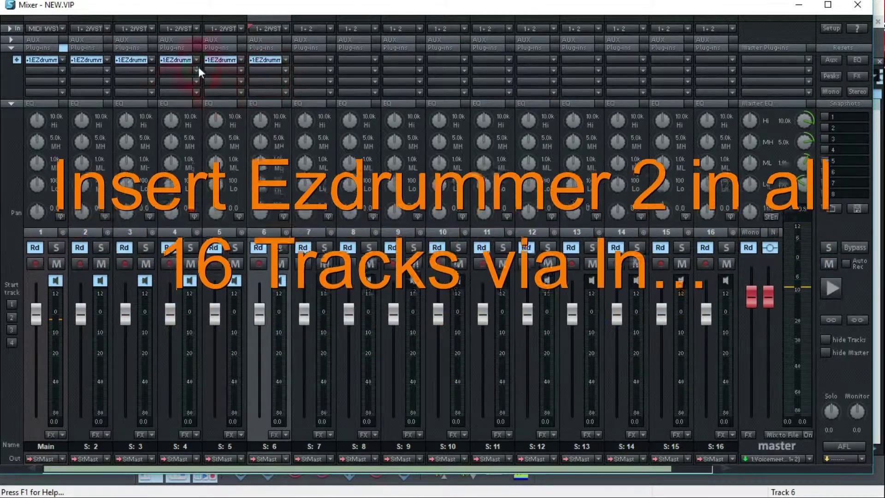
left_click(139, 60)
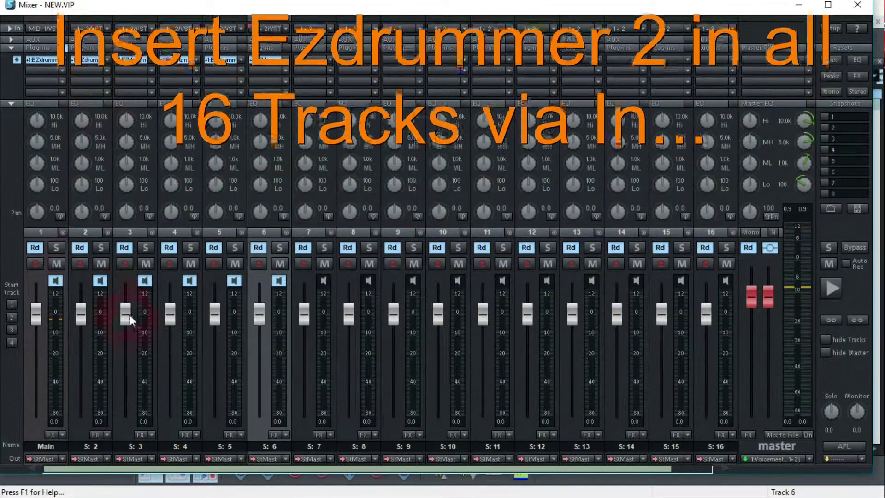
Rename tracks 2, 3 and 4 as Kick, Snare and Hi Hats.
double_click(99, 447)
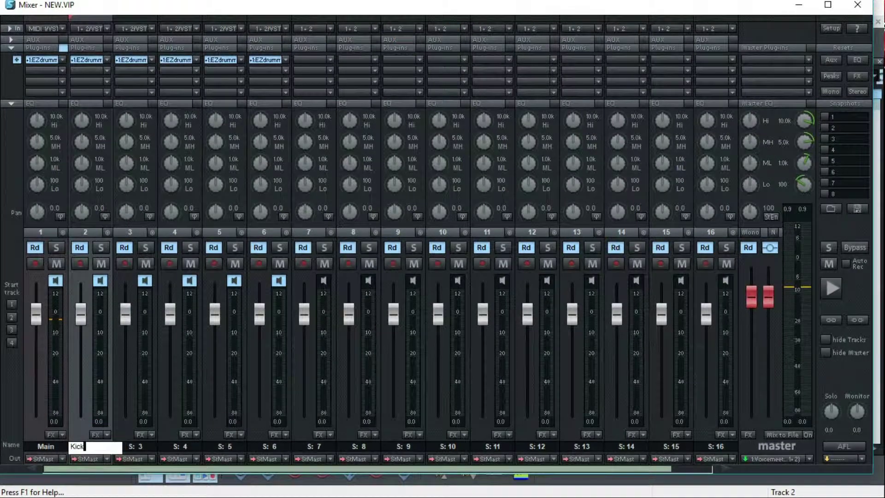
double_click(128, 444)
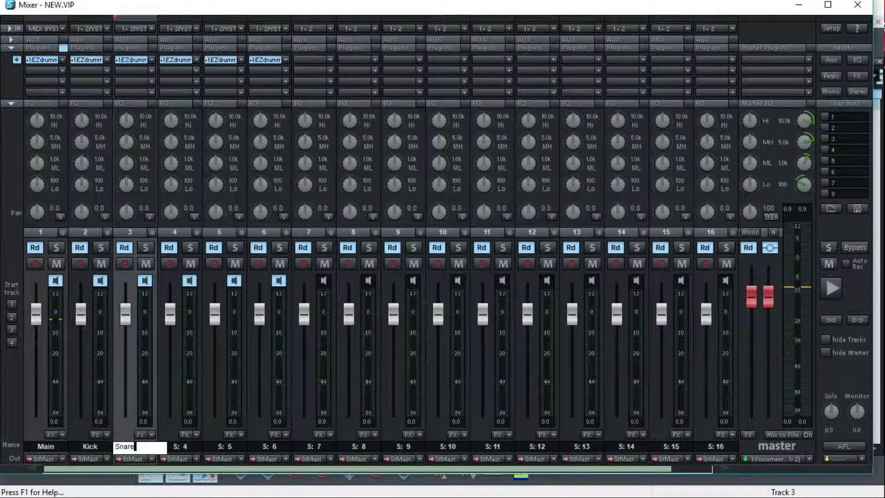
double_click(178, 445)
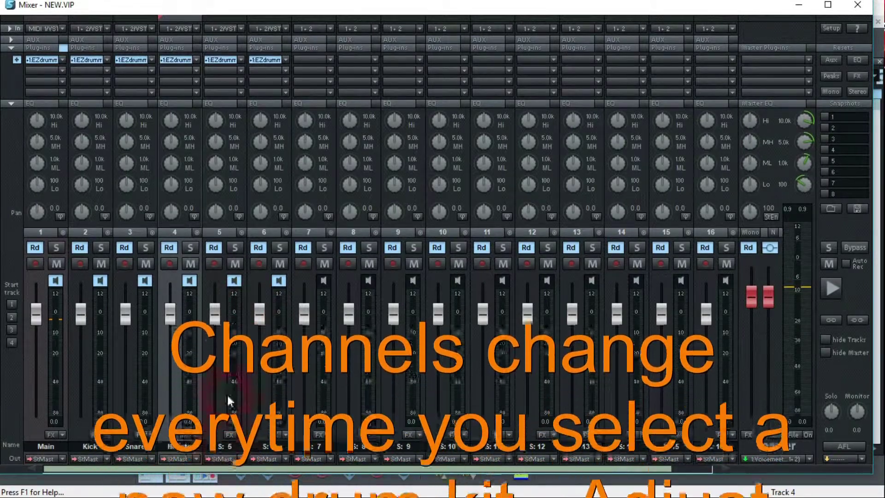
Rename track 5 as Toms and track 6 as OV.
double_click(230, 446)
type("Toms")
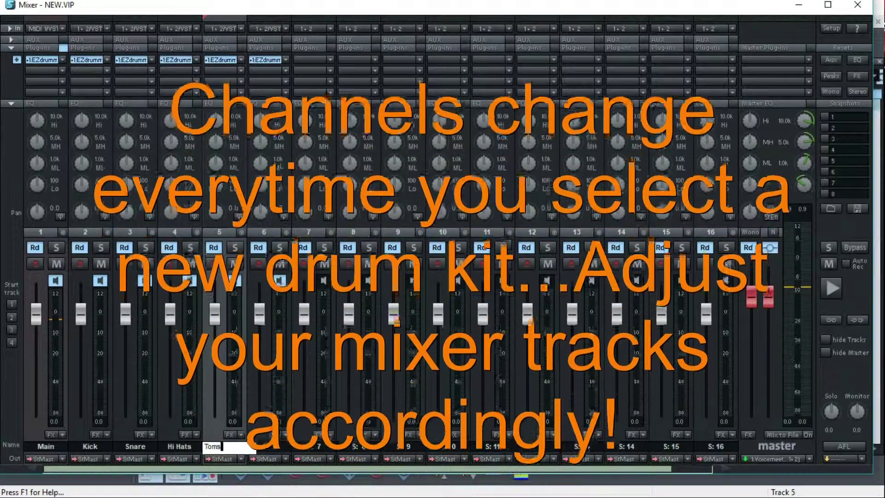
left_click(233, 440)
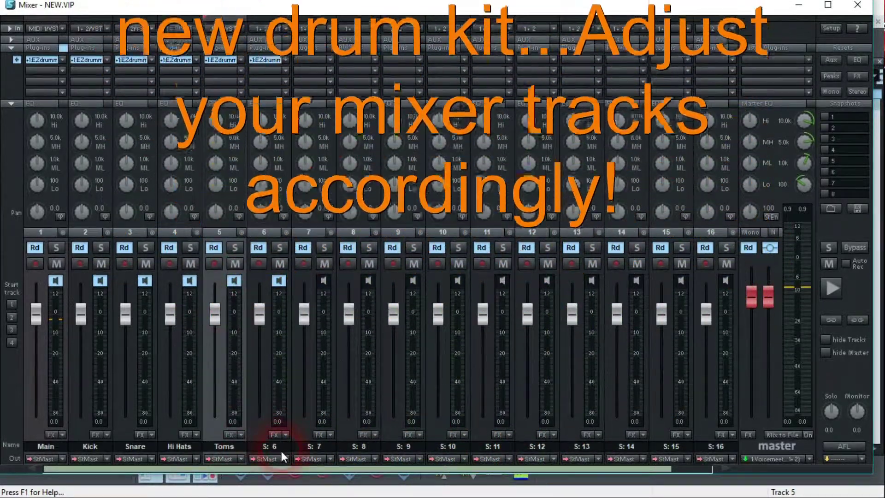
double_click(283, 444)
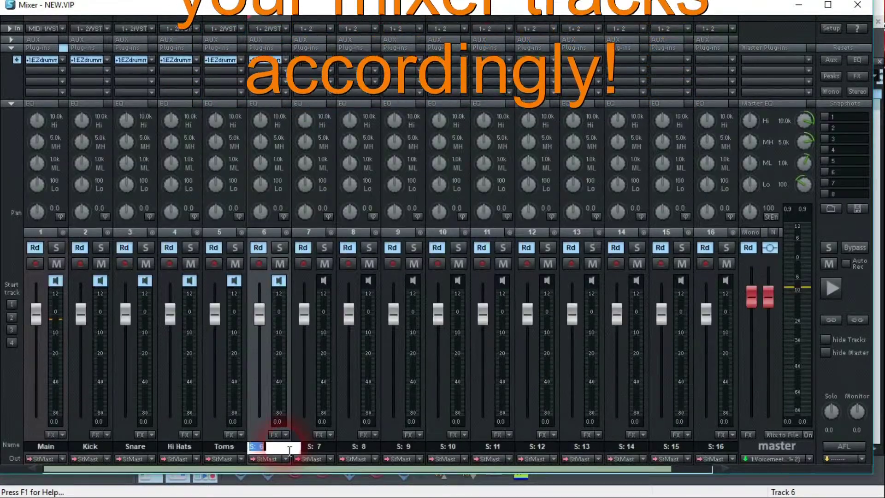
type("OV")
key("Return")
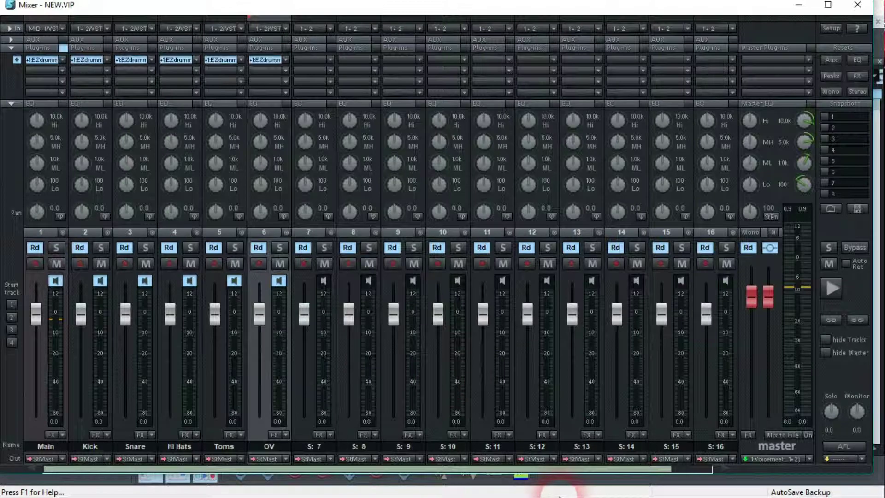
Open the EZdrummer plug-in window, move it clear of the first tracks and show its internal mixer.
key("super")
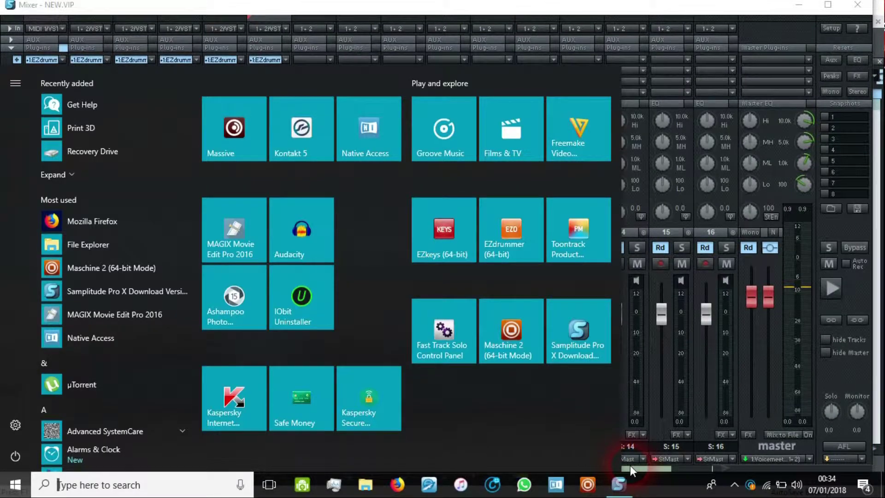
left_click(630, 466)
left_click(132, 60)
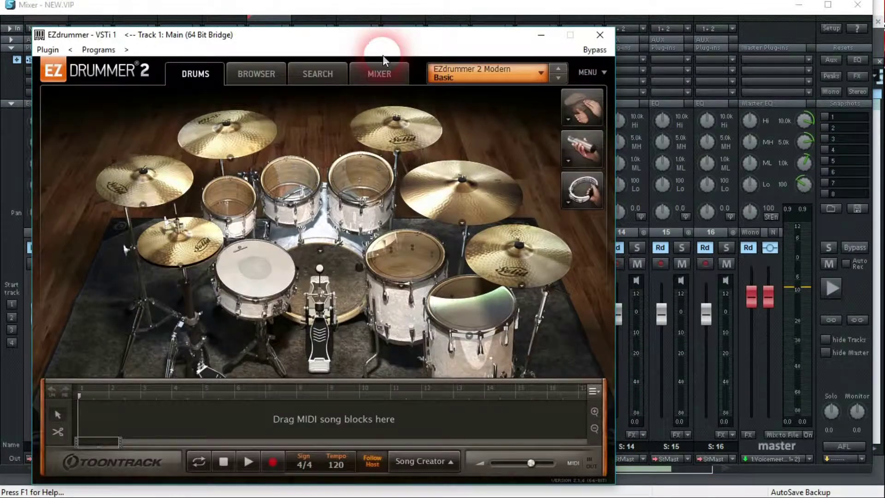
left_click_drag(404, 40, 624, 43)
left_click(597, 75)
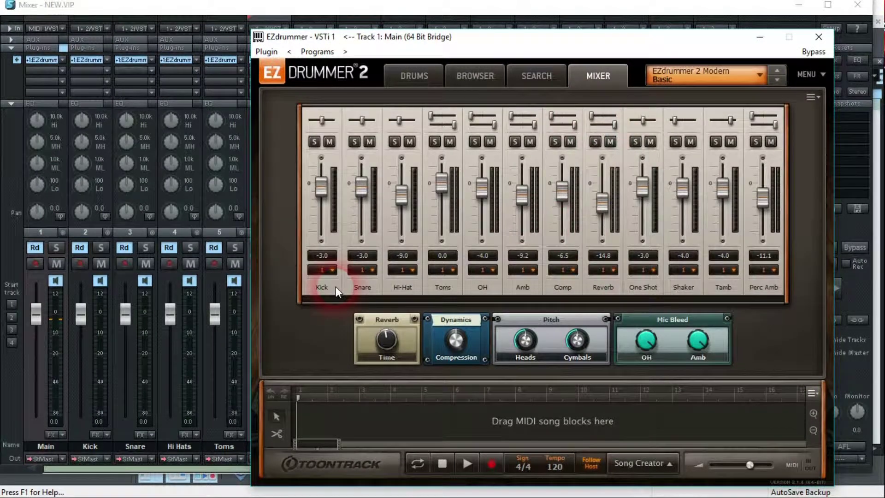
In the EZdrummer mixer, route Snare to Output 2, Hi-Hat to Output 3 and Toms to Output 4.
left_click(362, 269)
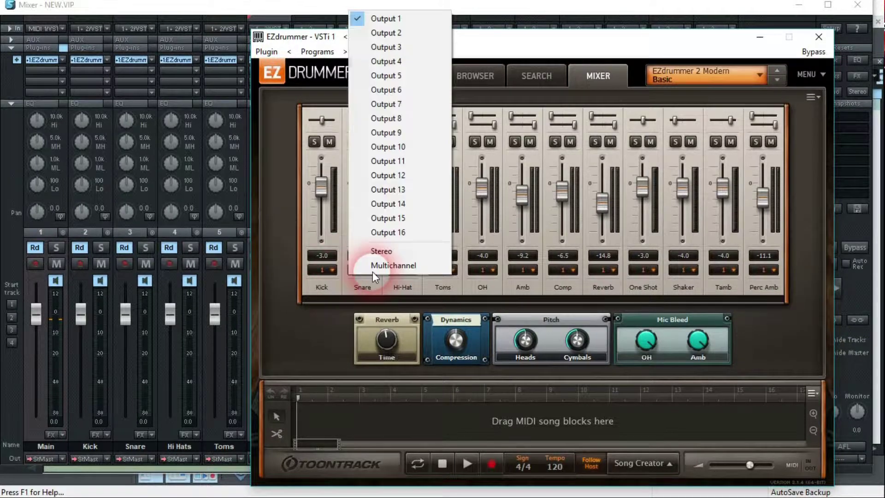
left_click(389, 33)
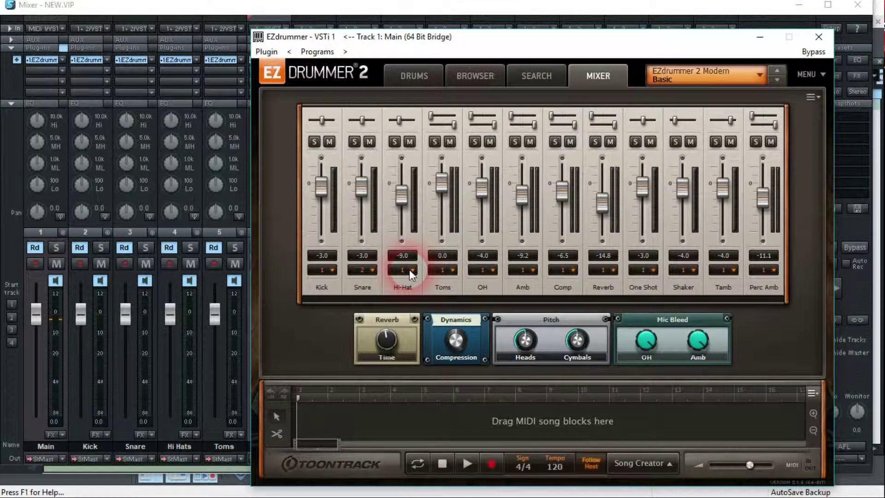
left_click(409, 270)
left_click(426, 47)
left_click(447, 268)
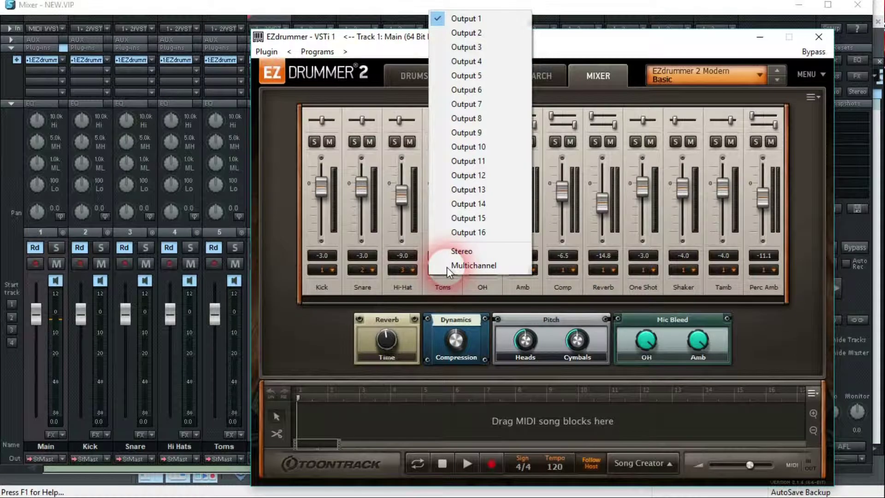
left_click(478, 61)
Route the OH channel to Output 5 and the Amb channel to Output 6.
left_click(486, 270)
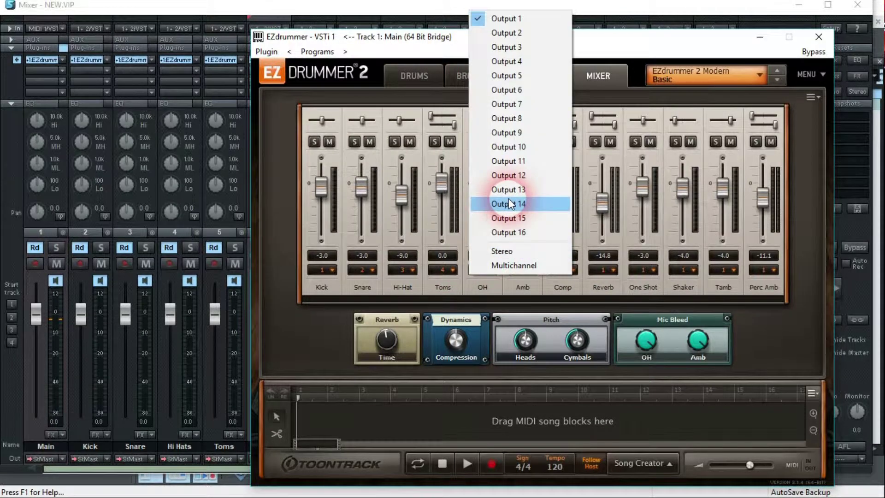
left_click(518, 75)
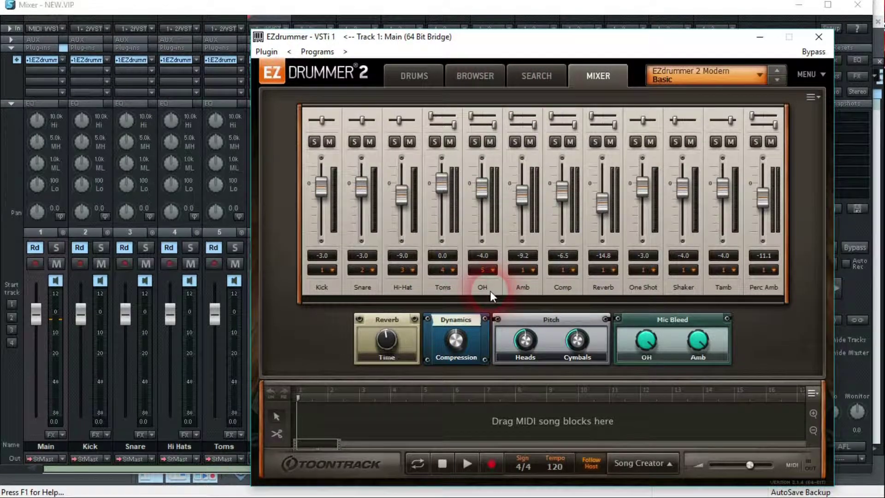
left_click(531, 270)
left_click(568, 91)
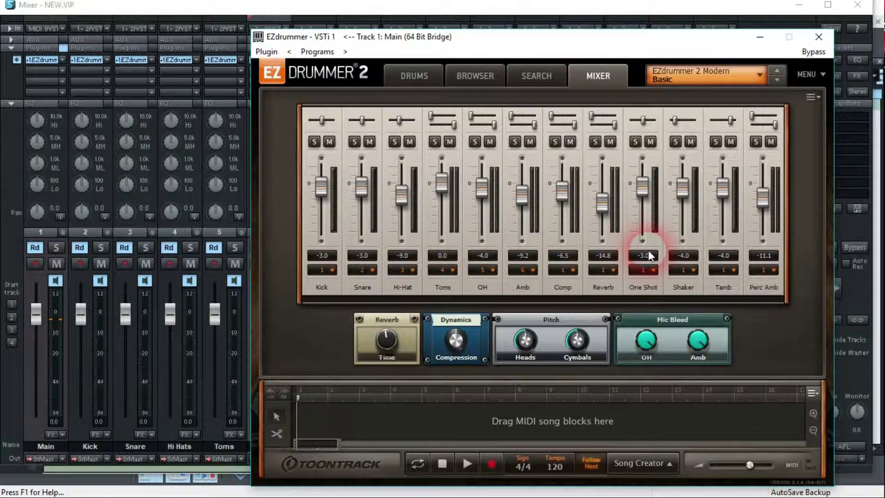
Compare the mixer channels of the EZdrummer 2 Modern presets 80s, Disco Pop and Distorted, and return to the Basic preset.
left_click(727, 79)
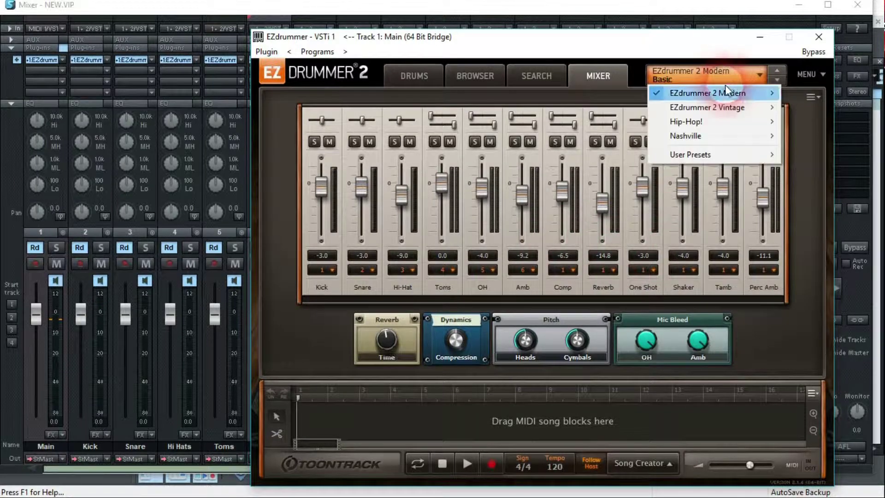
mouse_move(724, 93)
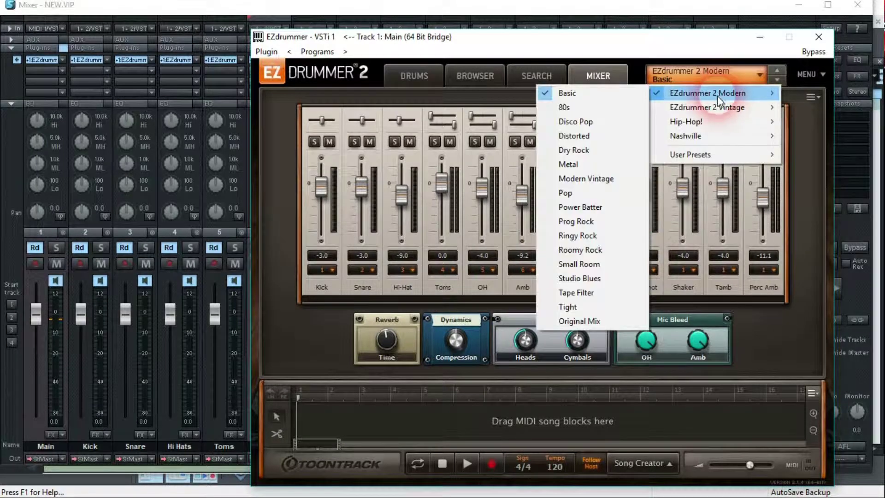
left_click(615, 108)
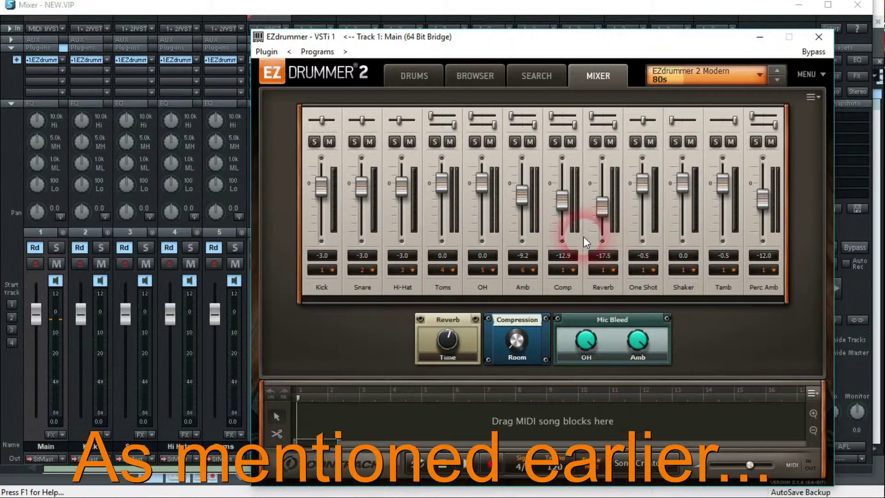
left_click(759, 81)
mouse_move(712, 93)
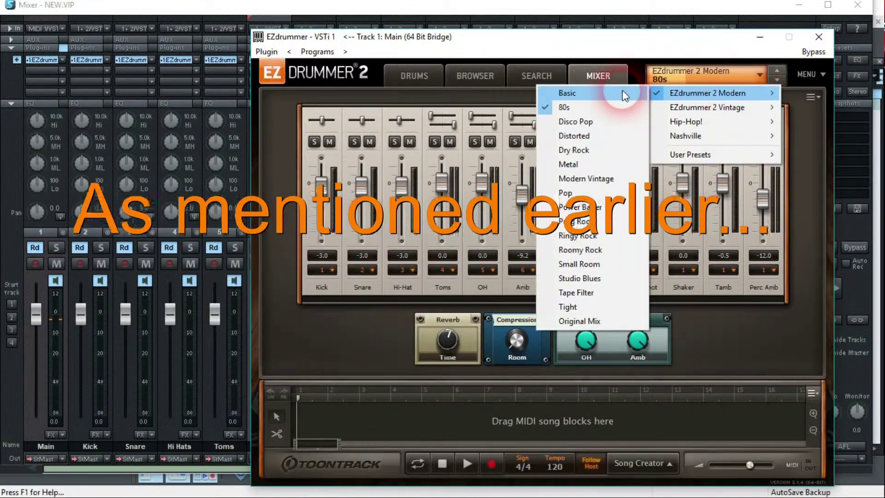
left_click(596, 116)
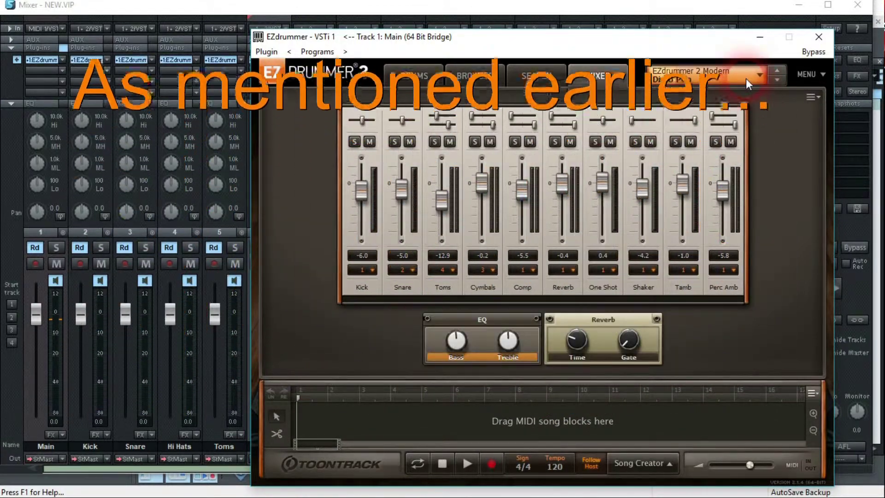
left_click(746, 80)
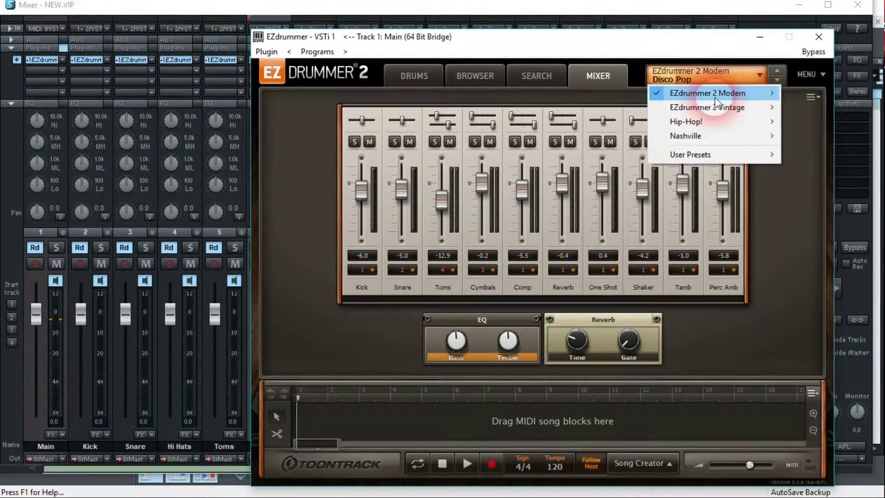
left_click(697, 69)
left_click(776, 79)
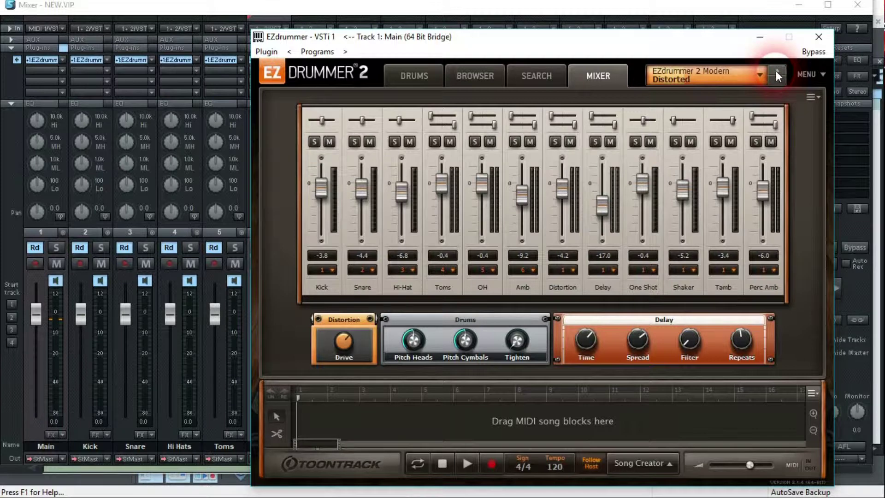
left_click(775, 70)
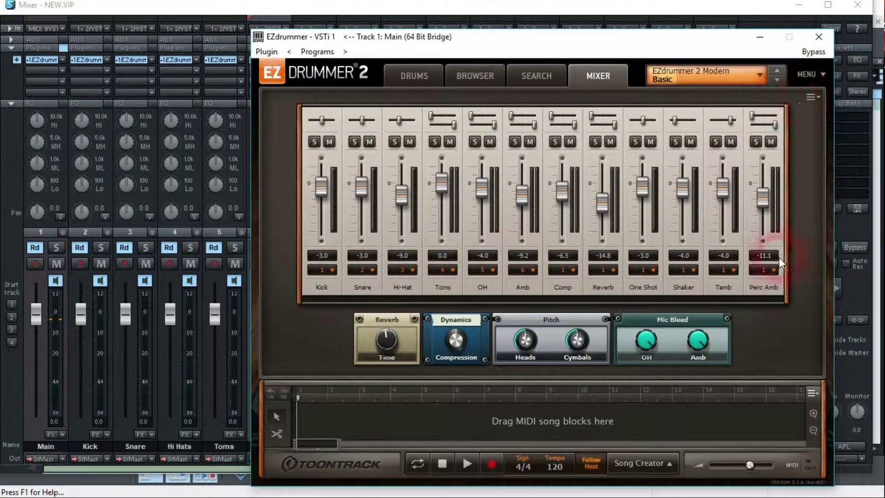
Close the EZdrummer and mixer windows and arm the Kick, Snare, Hi Hats and Toms tracks for recording.
left_click(818, 37)
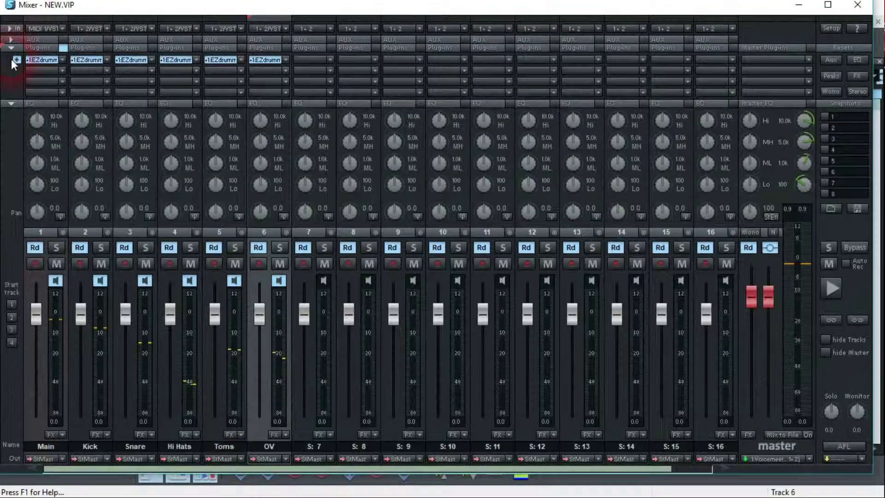
left_click(857, 4)
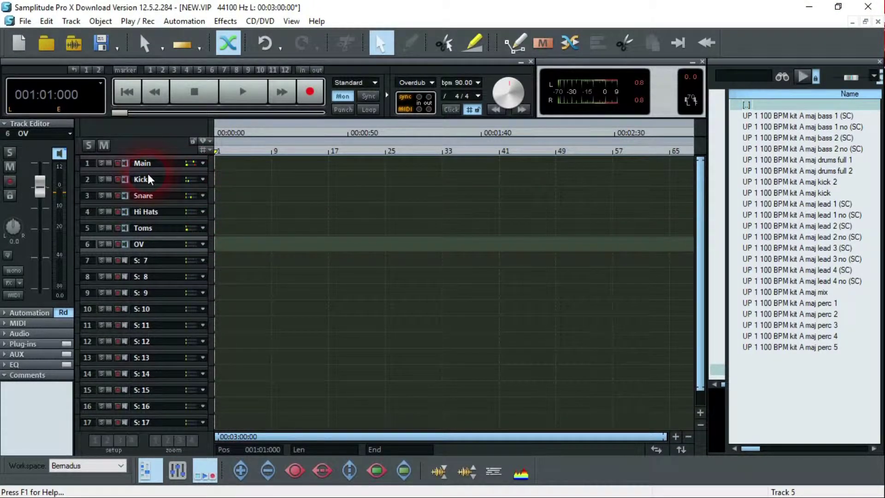
left_click(117, 163)
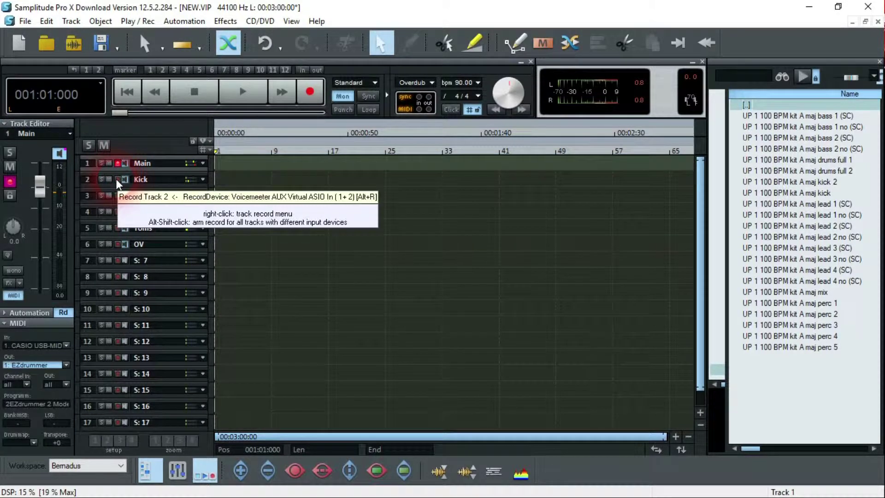
left_click(118, 180)
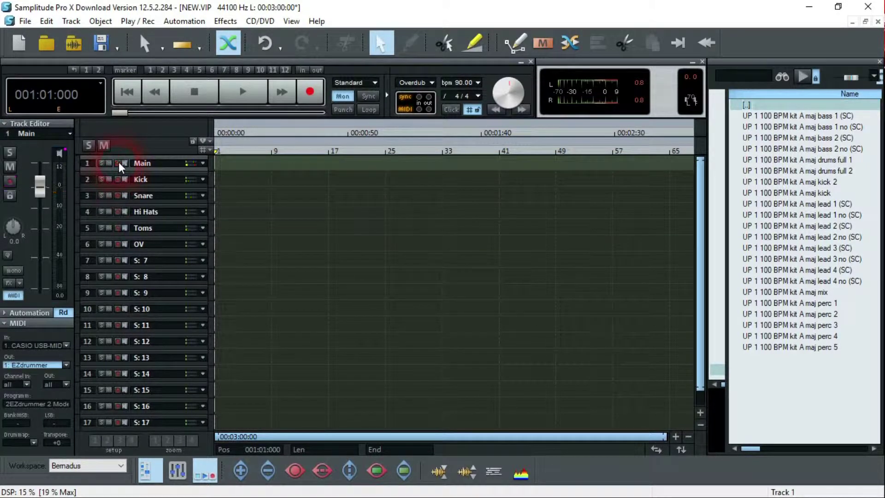
left_click(118, 196)
left_click(118, 211)
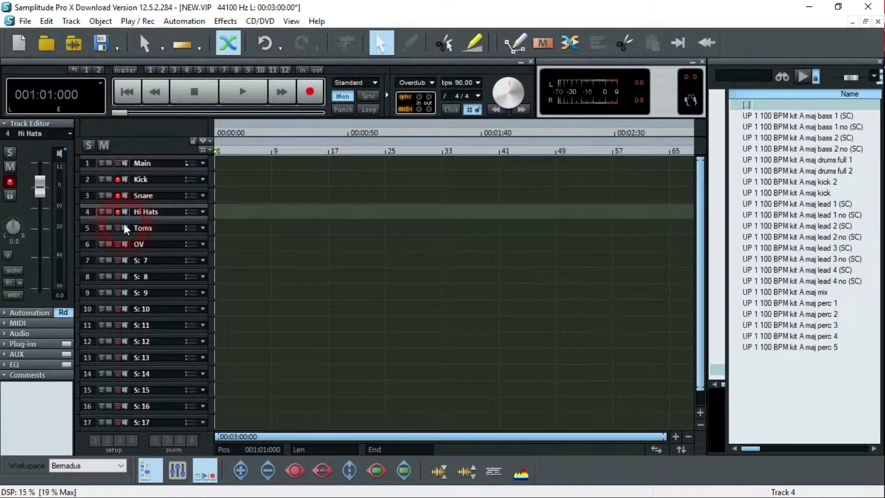
left_click(118, 227)
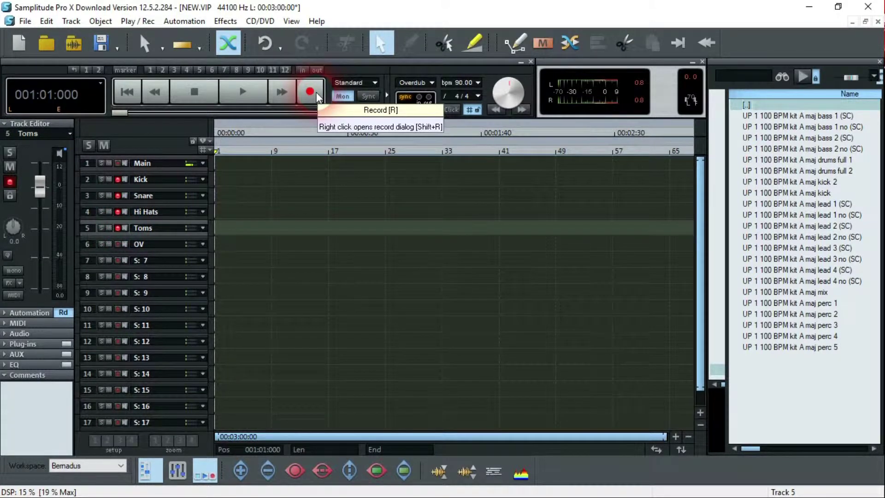
Record a short test take and use the mixer to arm the Hi Hats, Toms and OV tracks.
left_click(310, 92)
key("m")
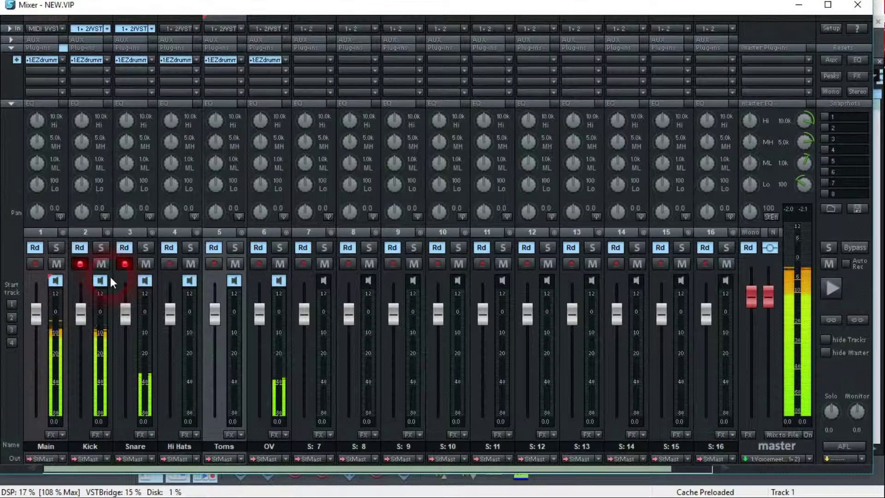
left_click(170, 264)
left_click(211, 265)
left_click(259, 264)
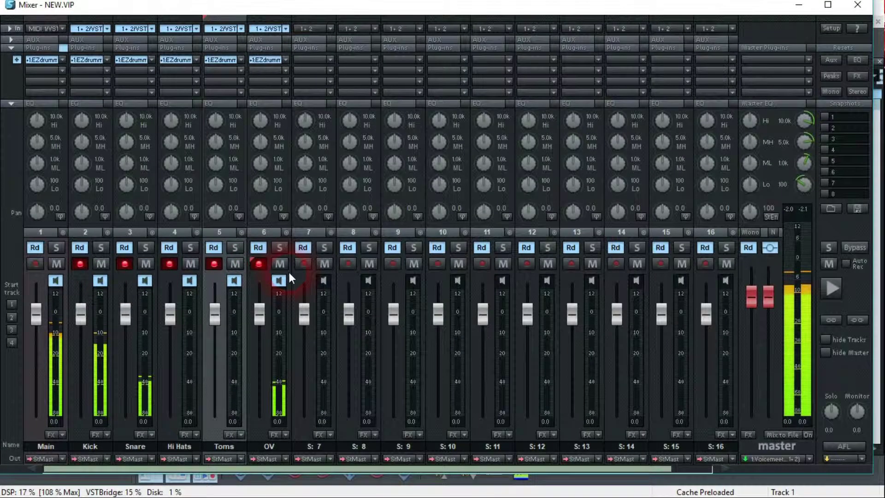
left_click(855, 5)
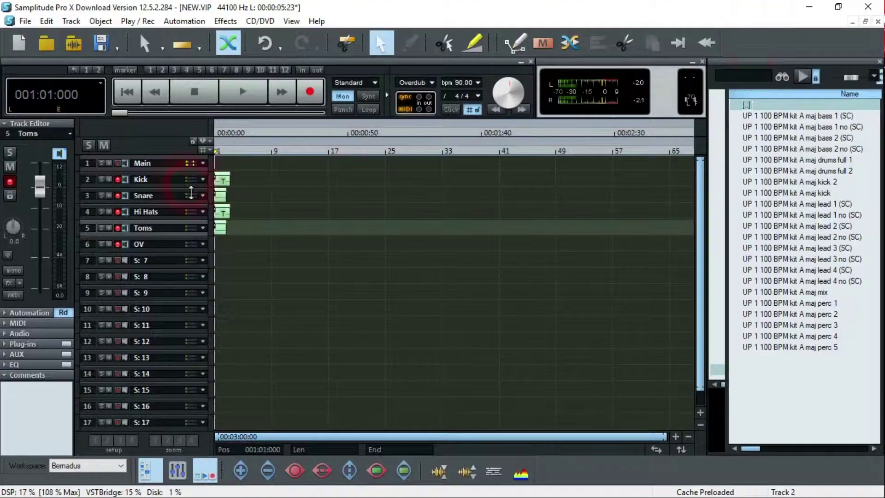
Record a new take of the drums on the armed Kick, Snare, Hi Hats, Toms and OV tracks and keep it.
left_click(309, 94)
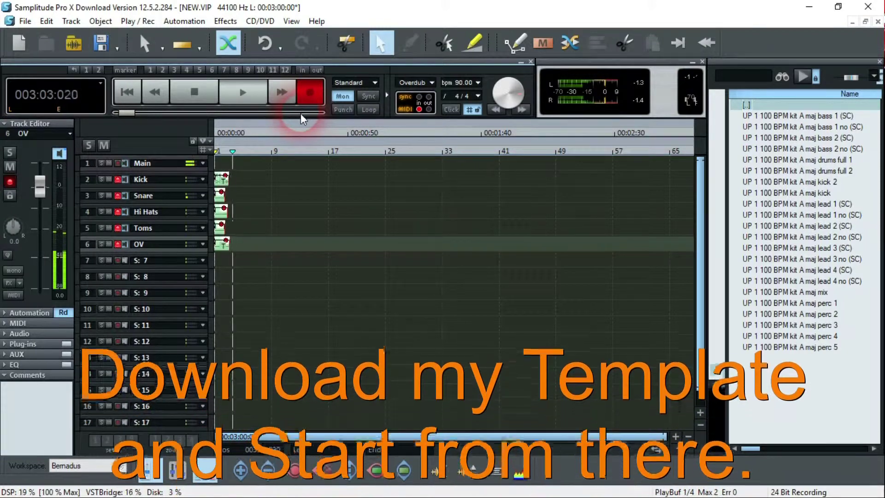
left_click(242, 92)
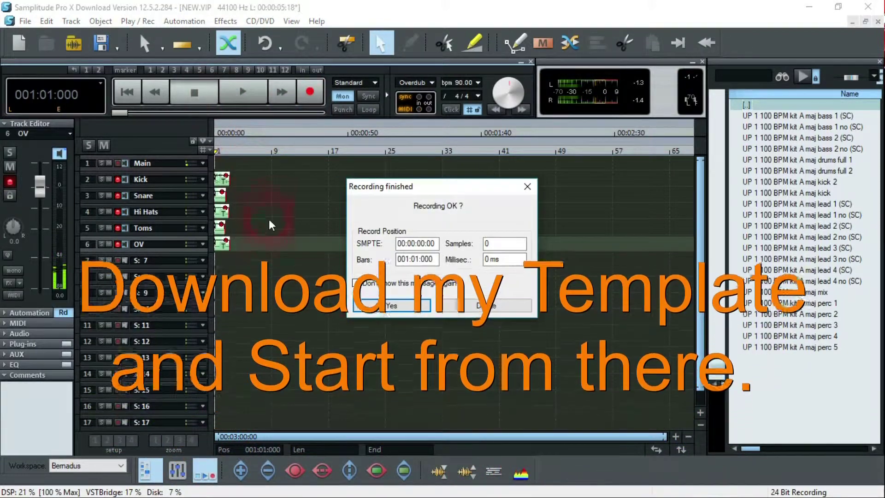
left_click(312, 249)
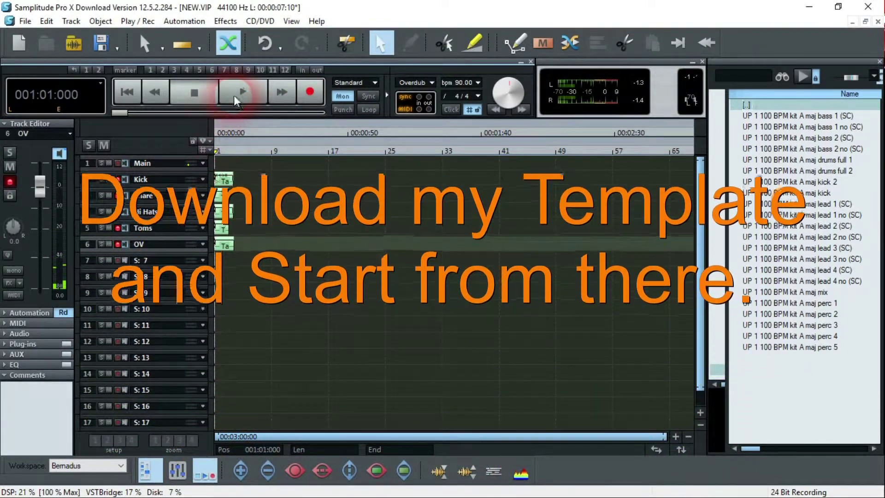
Play back the recorded takes and examine their waveforms on the Kick, Snare, Hi Hats, Toms and OV tracks up close.
key("space")
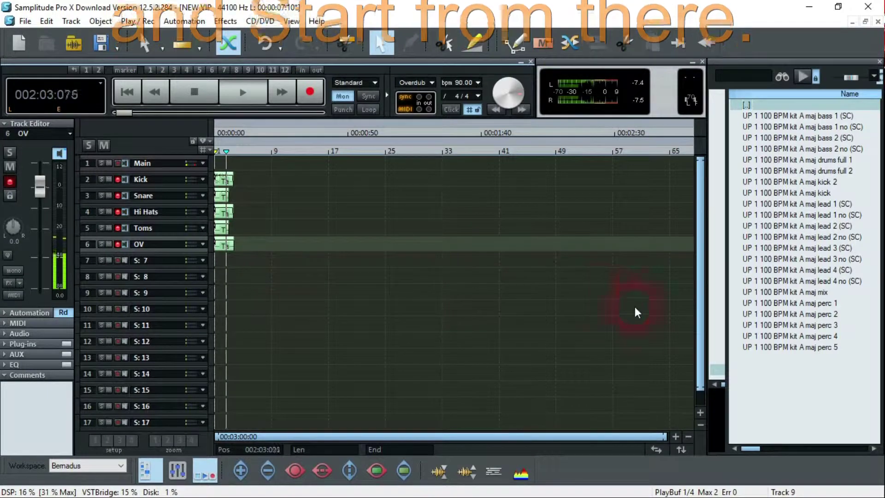
left_click_drag(700, 397, 699, 289)
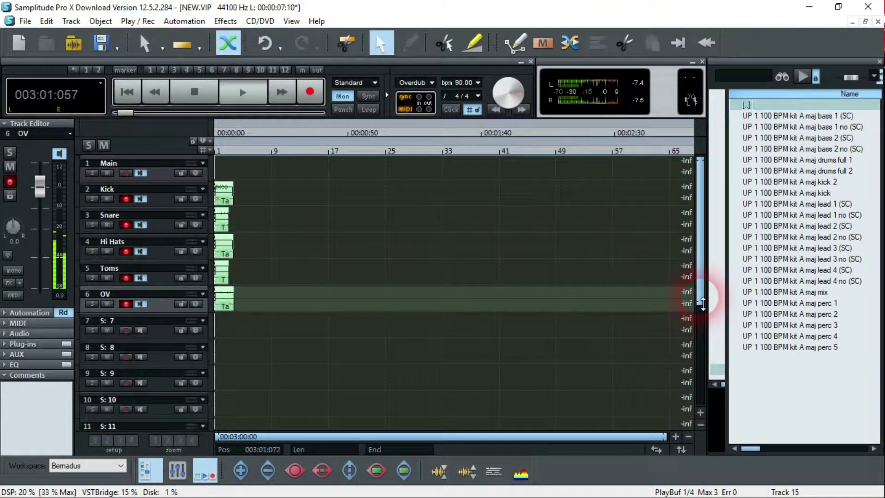
left_click_drag(663, 438, 266, 438)
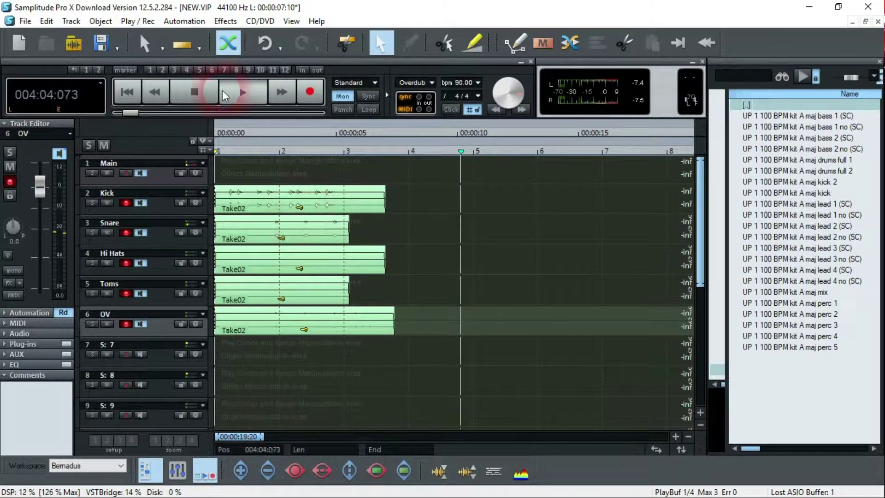
key("space")
left_click(192, 93)
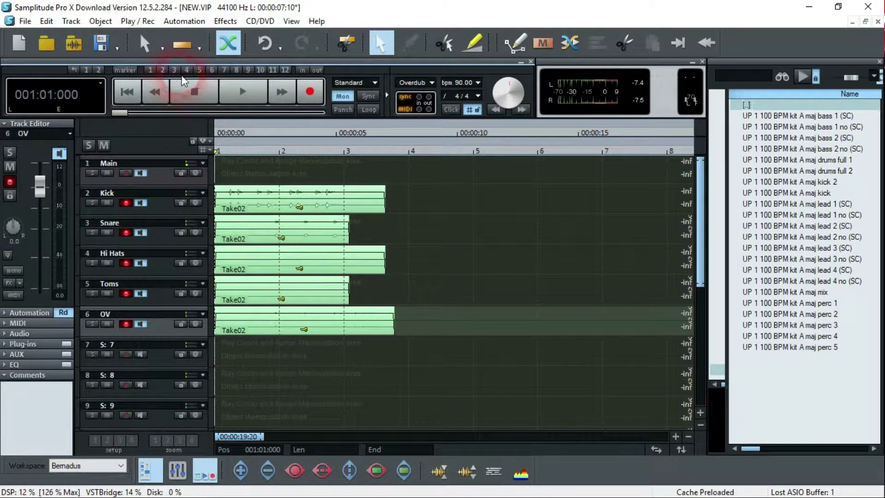